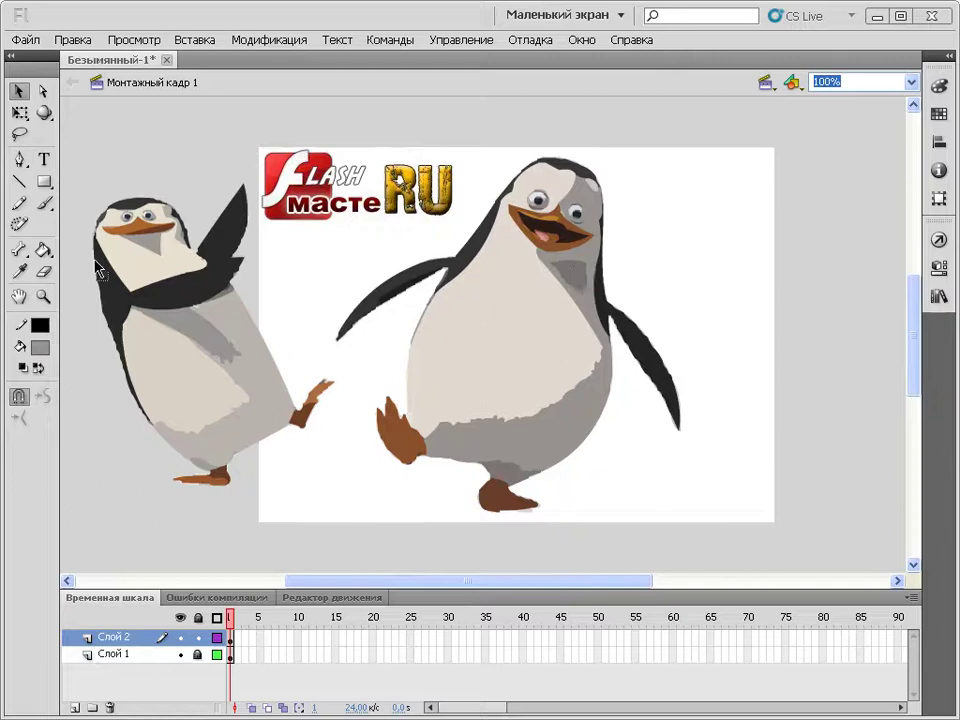
Draw a smooth Pencil curve on the large penguin's light belly, just above its ragged edge with the grey shadow
{"action": "left_click", "coordinate": [19, 203]}
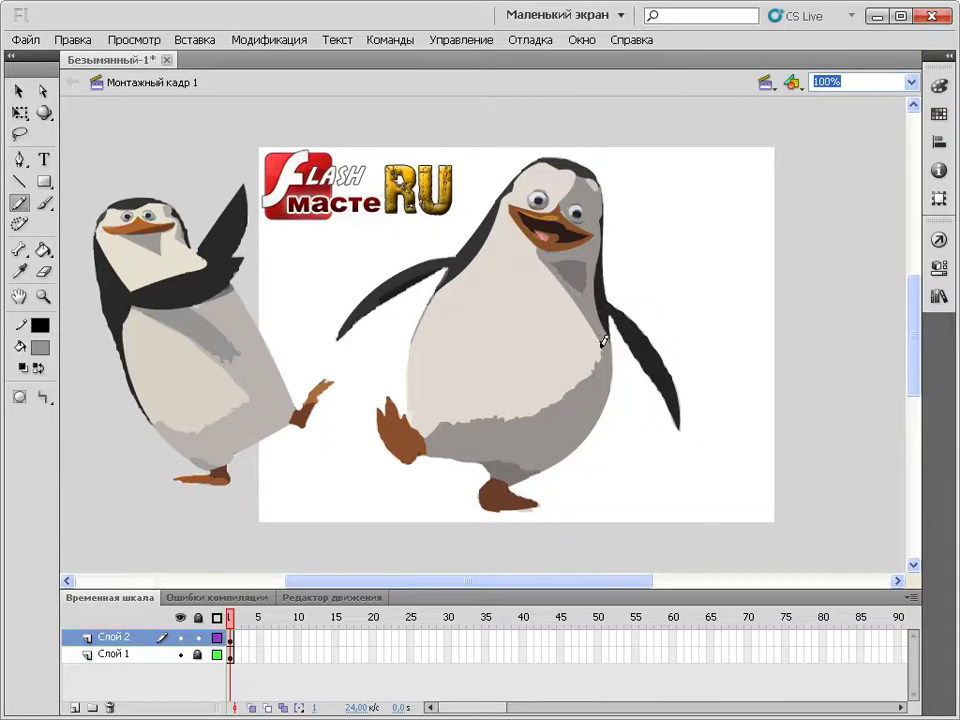
{"action": "mouse_move", "coordinate": [603, 344]}
{"action": "left_mouse_down"}
{"action": "mouse_move", "coordinate": [597, 370]}
{"action": "mouse_move", "coordinate": [501, 405]}
{"action": "left_mouse_up"}
{"action": "left_click_drag", "start_coordinate": [505, 401], "coordinate": [425, 433]}
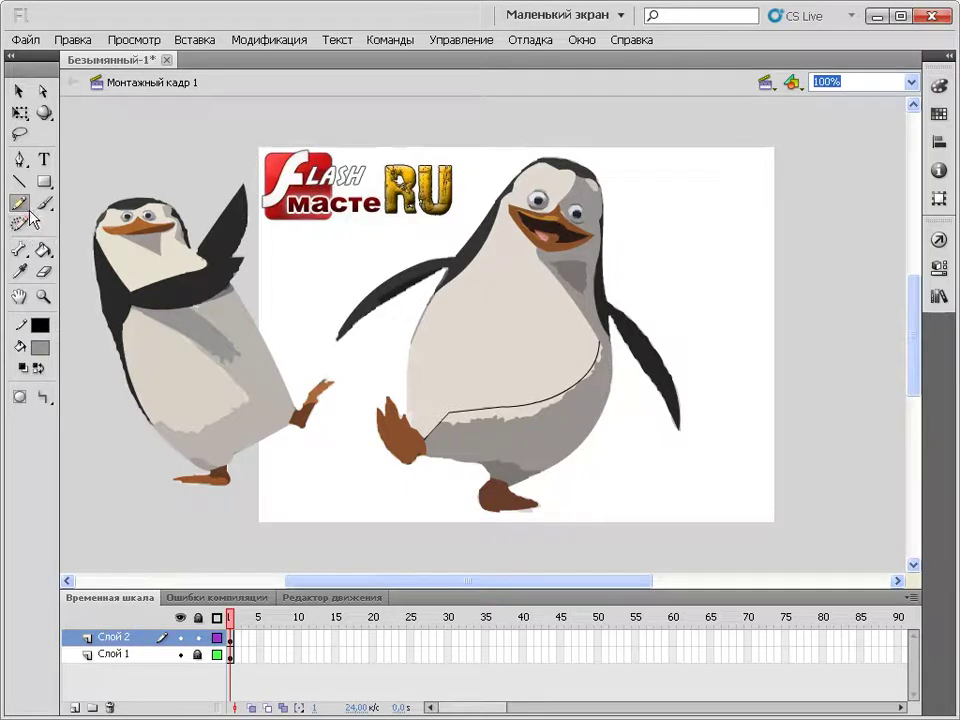
Sample the grey shadow colour and fill the ragged strip below the drawn belly curve with it
{"action": "left_click", "coordinate": [22, 273]}
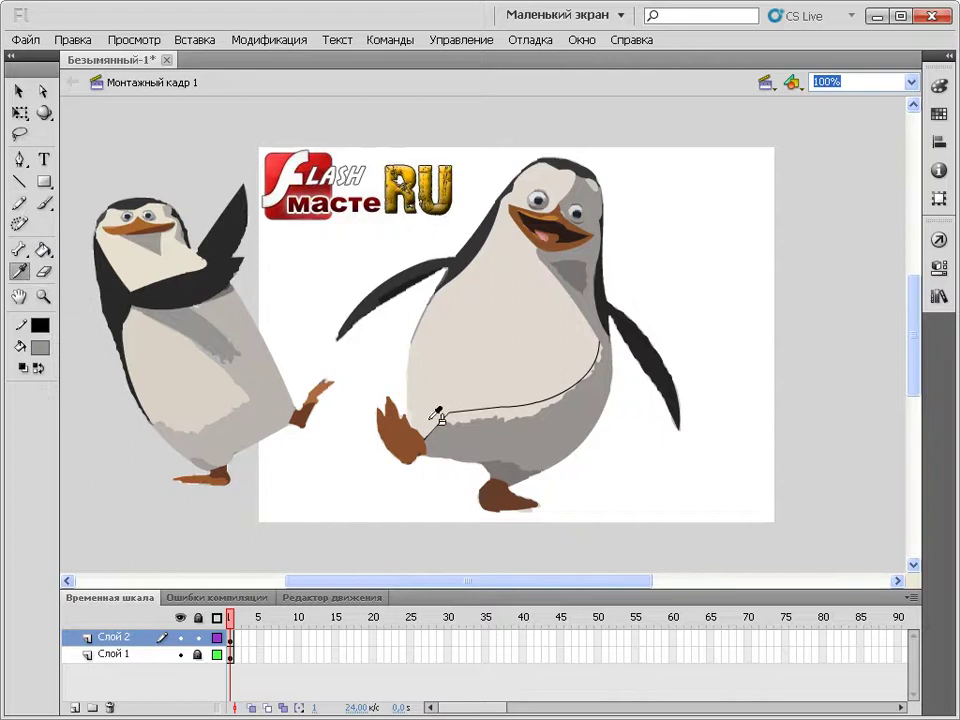
{"action": "left_click", "coordinate": [496, 432]}
{"action": "left_click", "coordinate": [489, 420]}
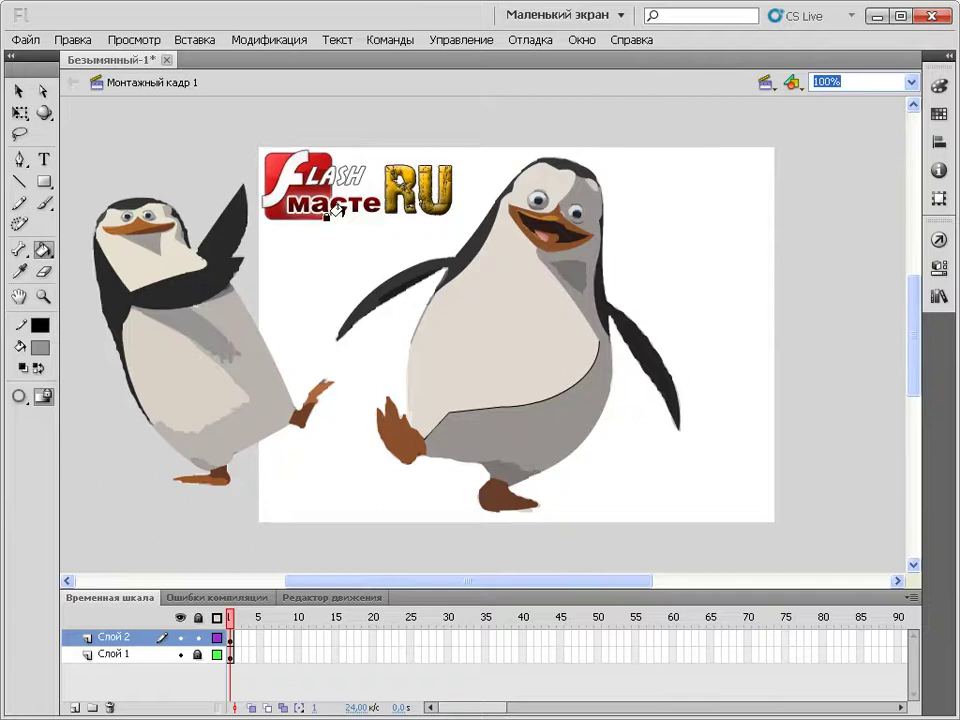
Select the black guide curve on the large penguin's belly and delete it
{"action": "left_click", "coordinate": [18, 90]}
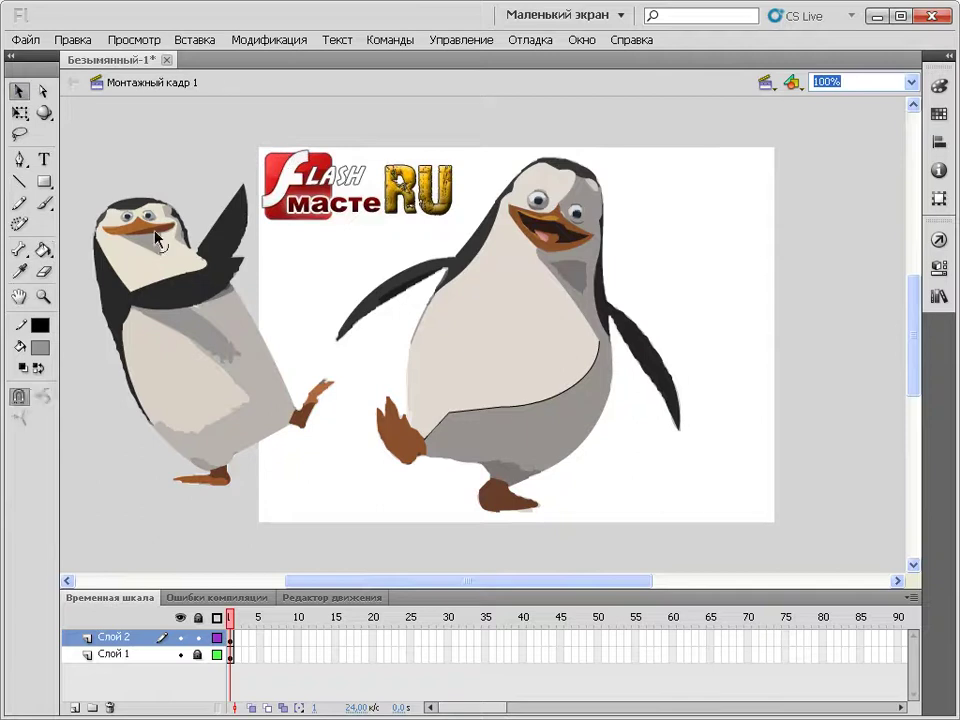
{"action": "left_click", "coordinate": [531, 410]}
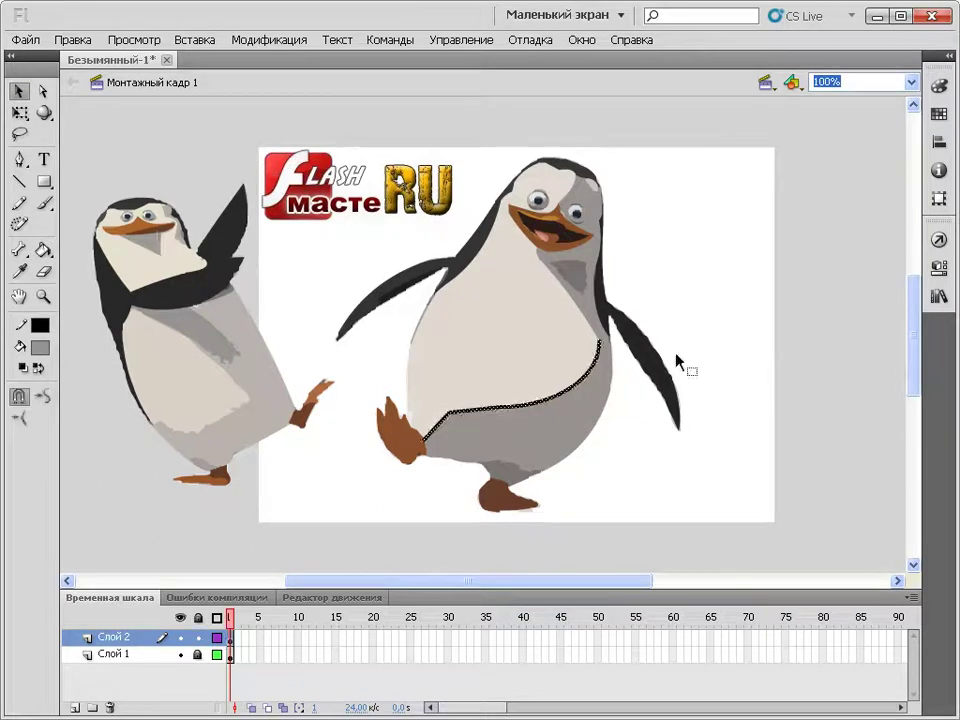
{"action": "key", "text": "Delete"}
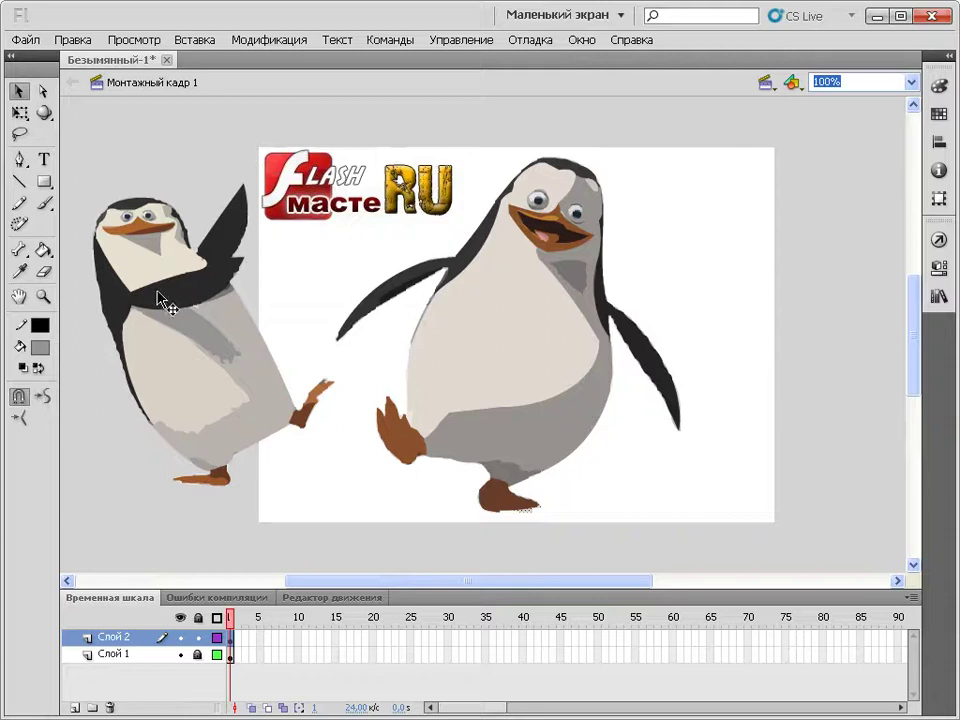
Examine the outline and eyes of the large penguin's head up close, then return to 100% magnification
{"action": "left_click", "coordinate": [43, 296]}
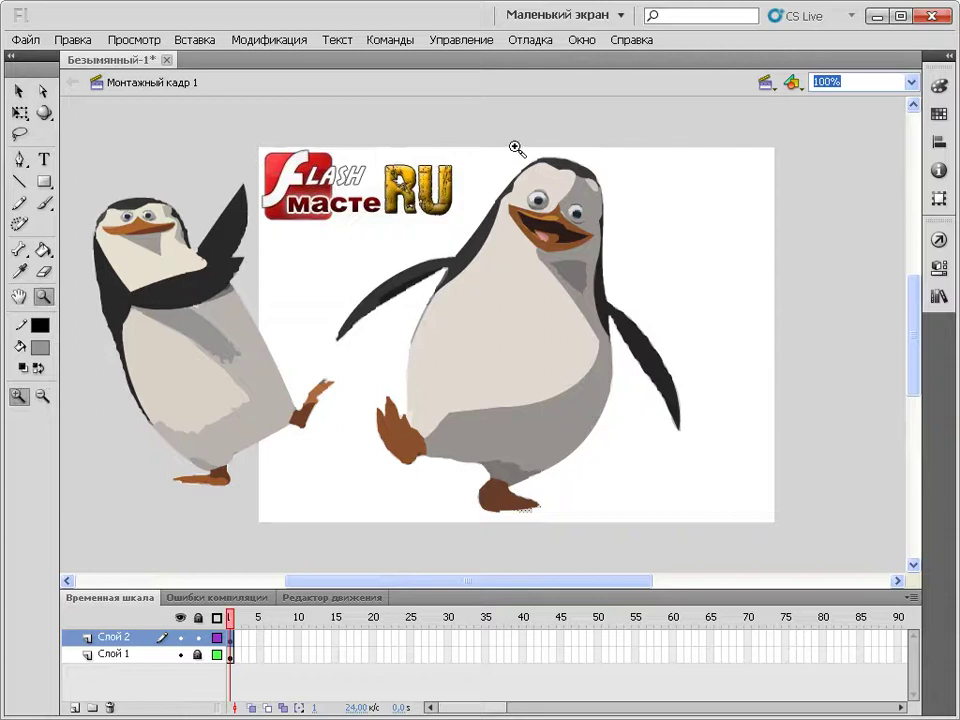
{"action": "left_click_drag", "start_coordinate": [513, 150], "coordinate": [652, 225]}
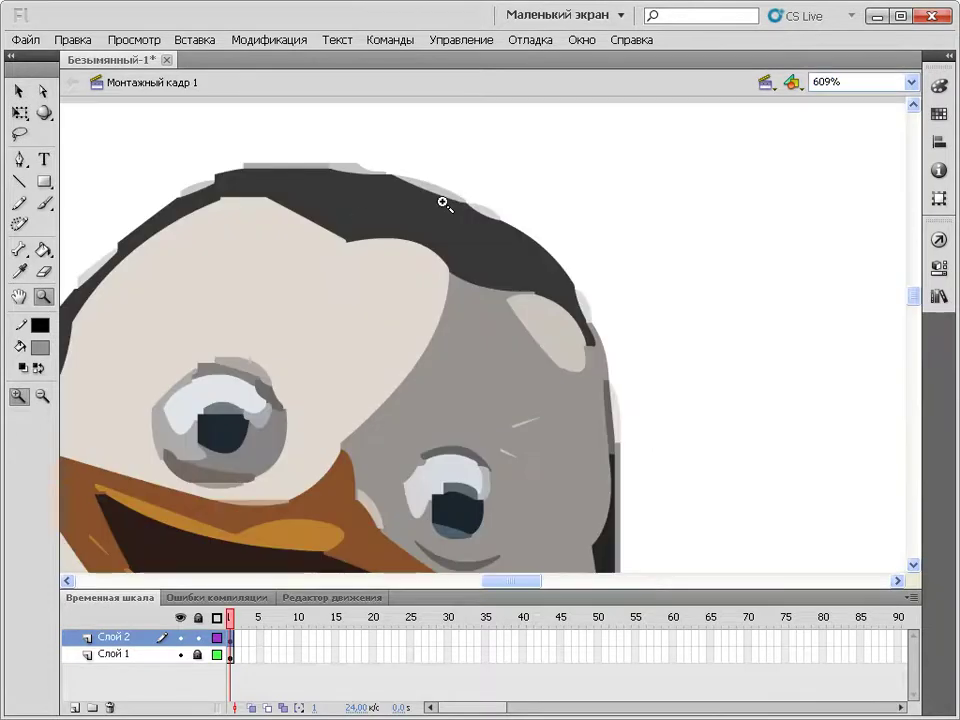
{"action": "mouse_move", "coordinate": [514, 581]}
{"action": "left_mouse_down"}
{"action": "mouse_move", "coordinate": [452, 583]}
{"action": "mouse_move", "coordinate": [505, 585]}
{"action": "mouse_move", "coordinate": [497, 585]}
{"action": "left_mouse_up"}
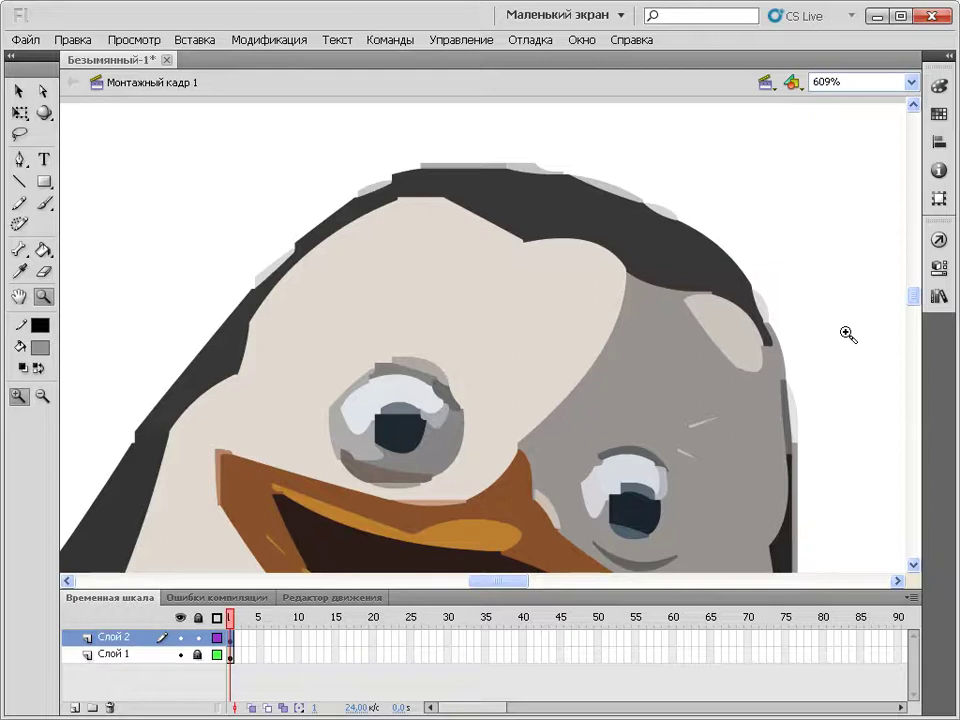
{"action": "left_click", "coordinate": [912, 82]}
{"action": "left_click", "coordinate": [872, 160]}
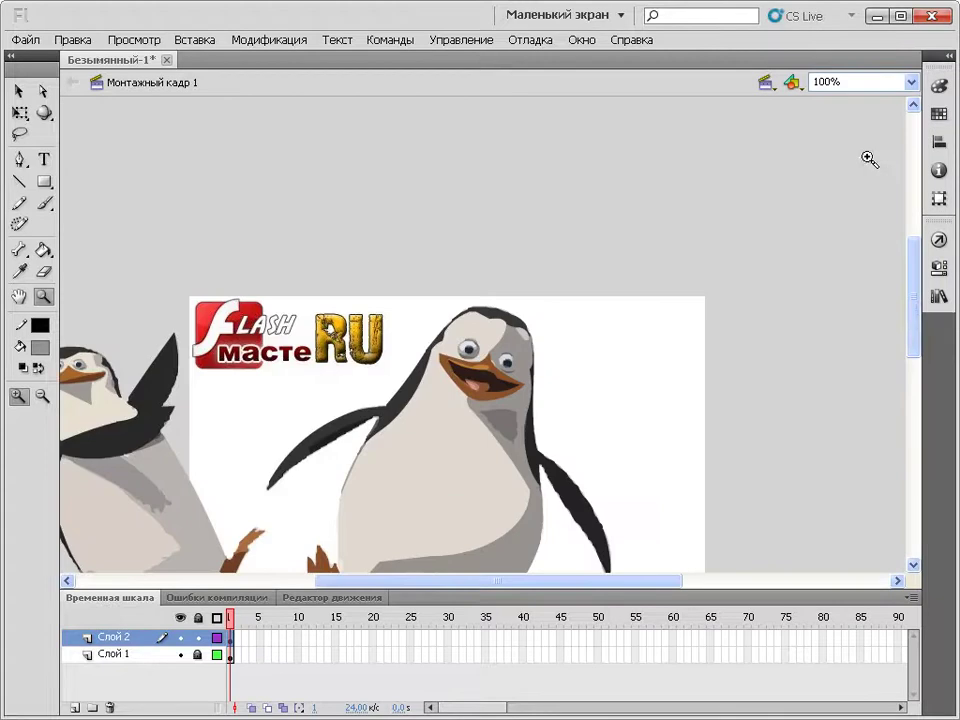
Outline the whole large penguin with the Lasso tool and cut it from Слой 2
{"action": "left_click_drag", "start_coordinate": [914, 310], "coordinate": [915, 339]}
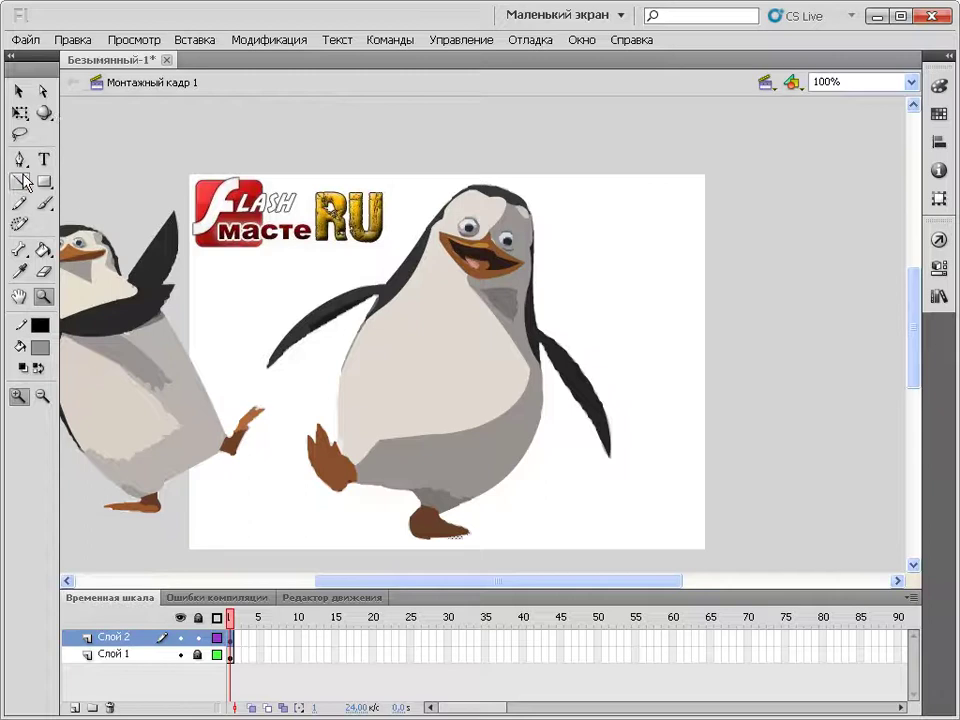
{"action": "left_click", "coordinate": [19, 133]}
{"action": "mouse_move", "coordinate": [452, 172]}
{"action": "left_mouse_down"}
{"action": "mouse_move", "coordinate": [263, 313]}
{"action": "mouse_move", "coordinate": [259, 376]}
{"action": "mouse_move", "coordinate": [342, 532]}
{"action": "mouse_move", "coordinate": [442, 550]}
{"action": "mouse_move", "coordinate": [558, 538]}
{"action": "mouse_move", "coordinate": [670, 318]}
{"action": "mouse_move", "coordinate": [614, 211]}
{"action": "mouse_move", "coordinate": [525, 166]}
{"action": "mouse_move", "coordinate": [458, 162]}
{"action": "left_mouse_up"}
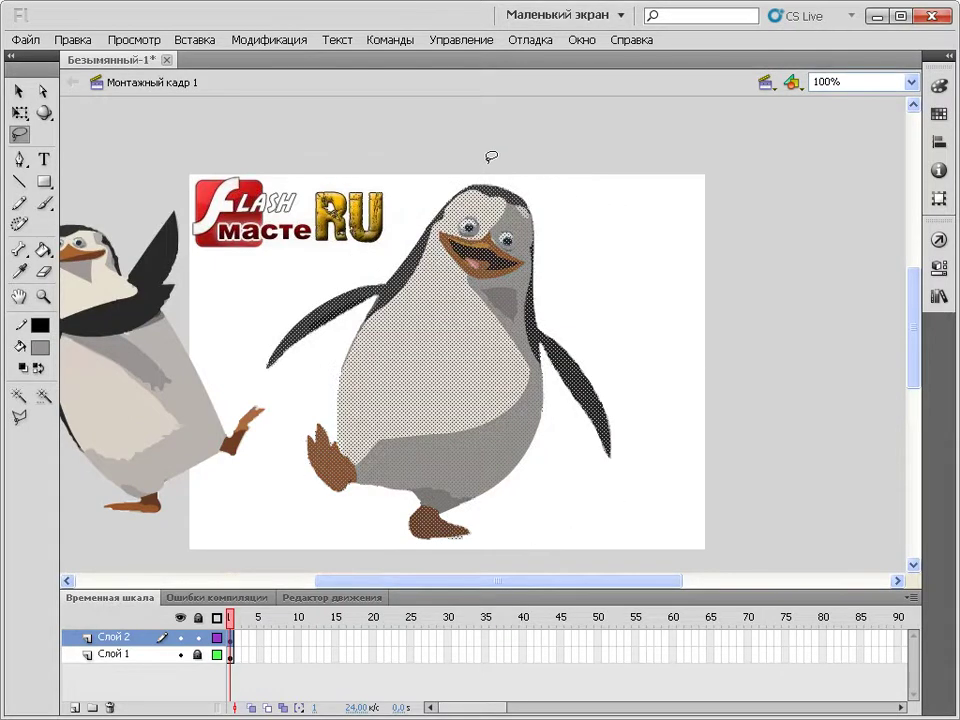
{"action": "key", "text": "Delete"}
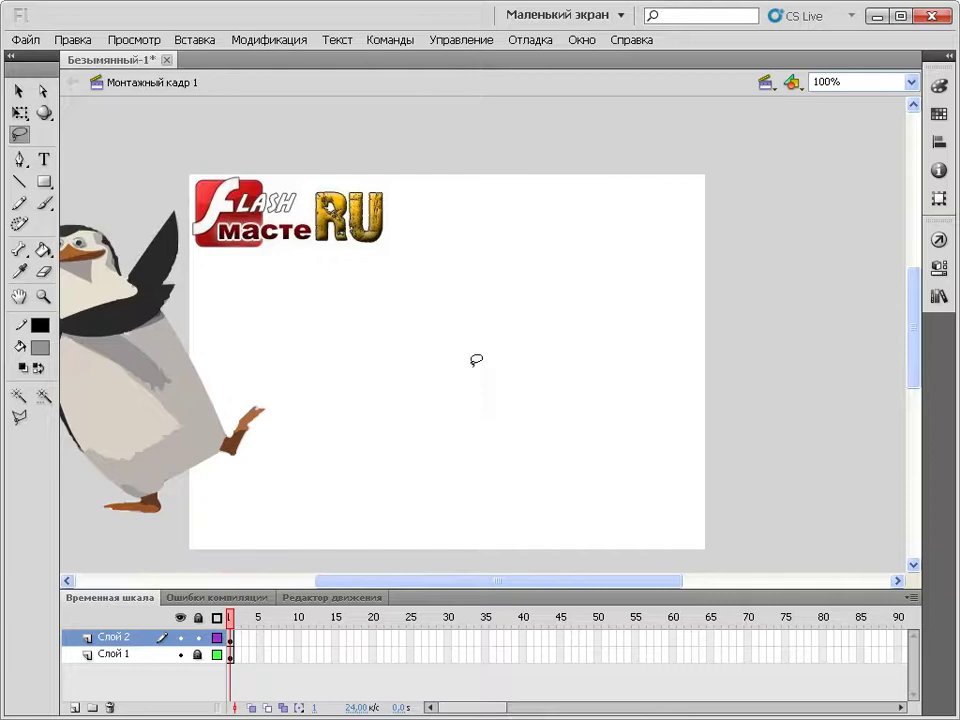
Select the whole smaller penguin beside the stage and move it farther left, clear of the stage
{"action": "left_click", "coordinate": [18, 92]}
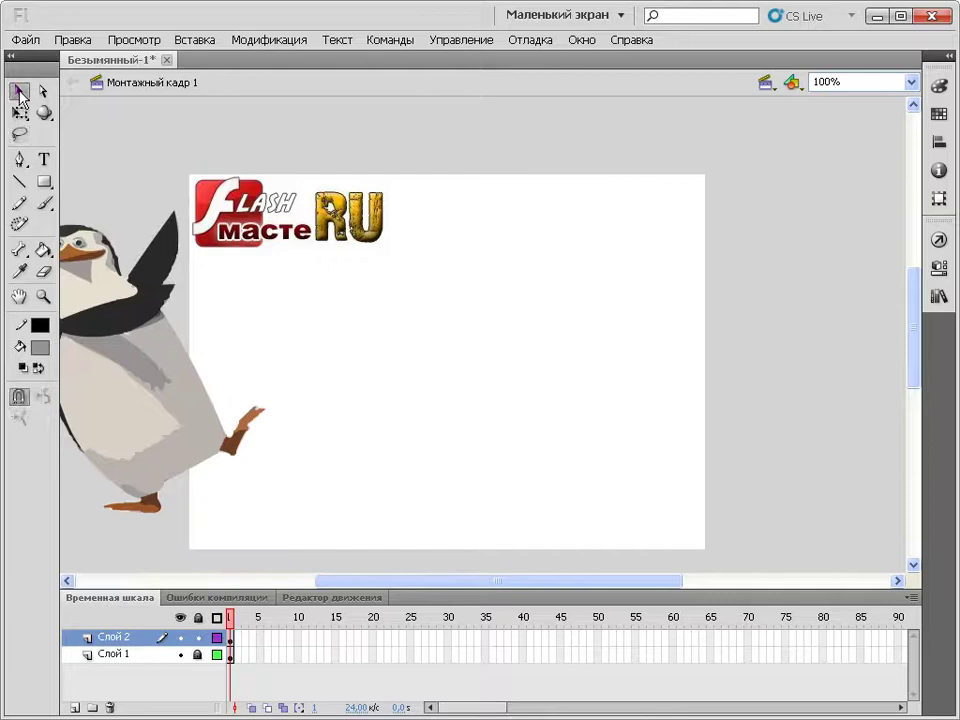
{"action": "left_click_drag", "start_coordinate": [424, 581], "coordinate": [357, 584]}
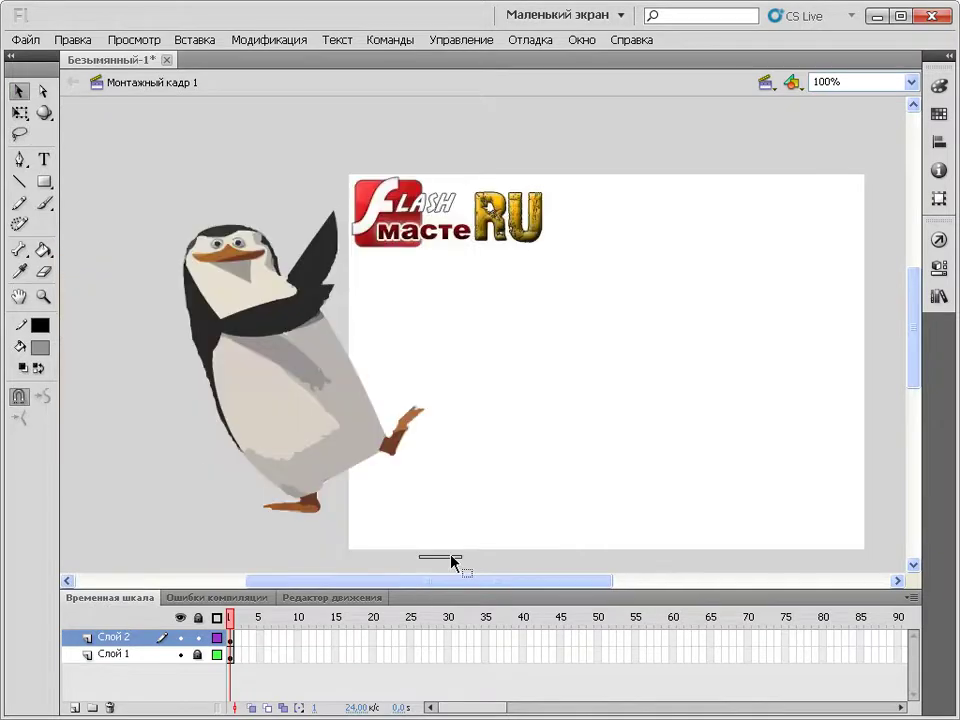
{"action": "left_click_drag", "start_coordinate": [461, 553], "coordinate": [118, 173]}
{"action": "left_click_drag", "start_coordinate": [294, 399], "coordinate": [183, 414]}
Add a new layer above Слой 2 and lock Слой 2
{"action": "left_click_drag", "start_coordinate": [339, 583], "coordinate": [422, 581]}
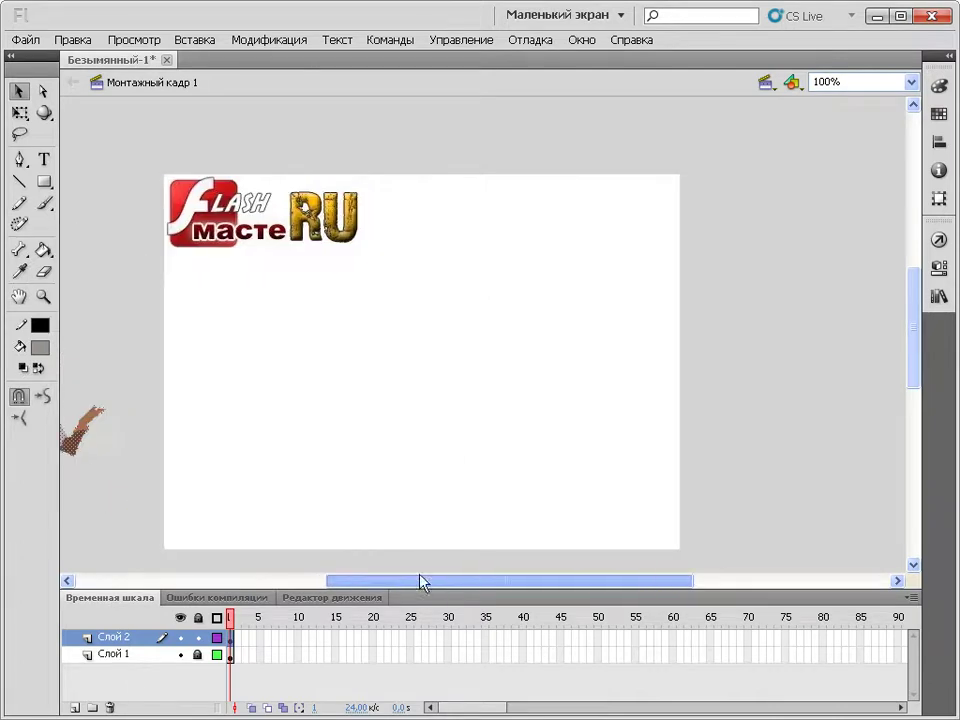
{"action": "left_click", "coordinate": [73, 708]}
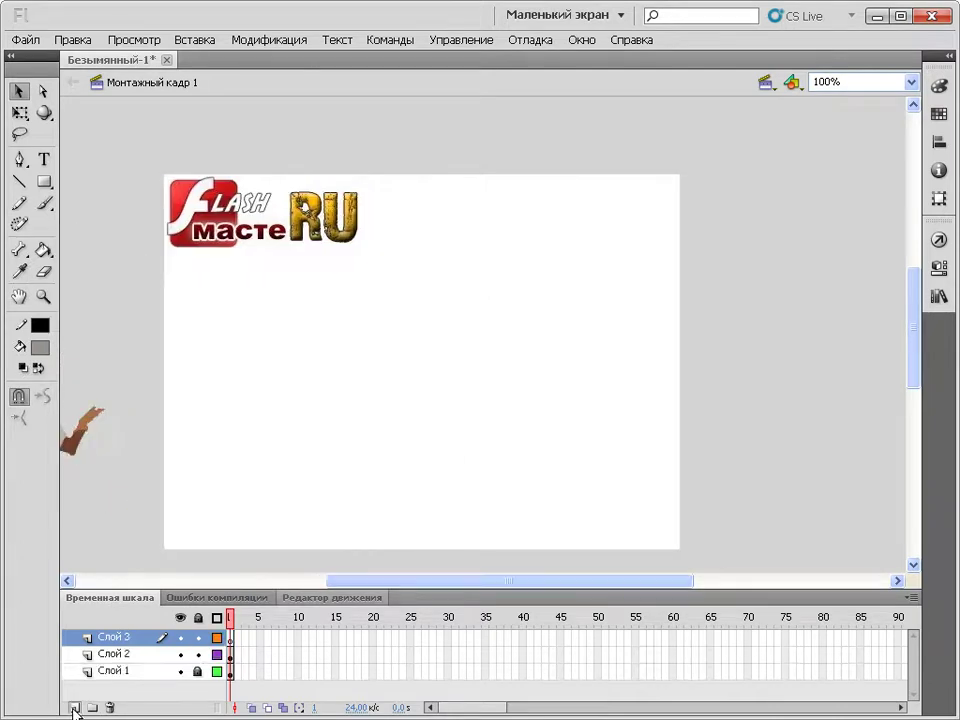
{"action": "left_click", "coordinate": [197, 654]}
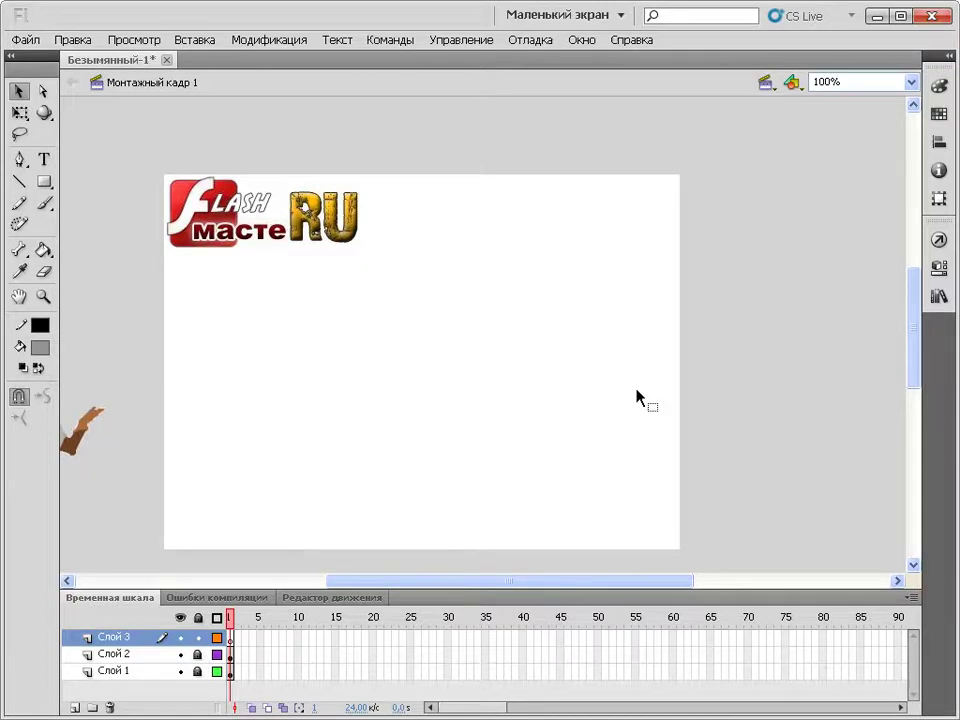
Paste the large penguin onto Слой 3 in its original position on the stage
{"action": "key", "text": "ctrl+v"}
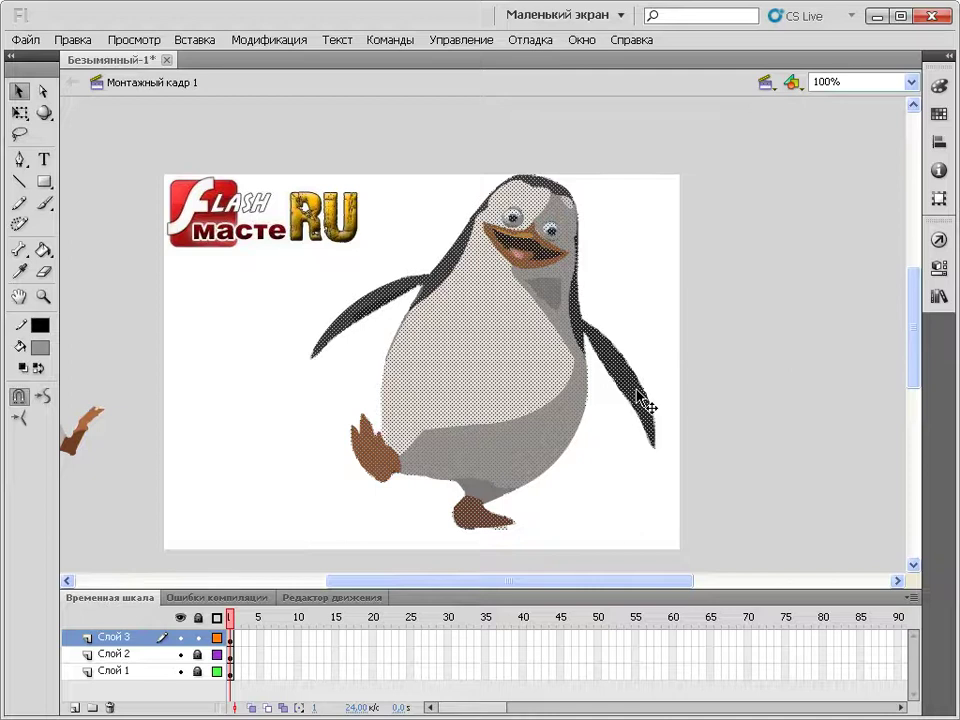
{"action": "key", "text": "Delete"}
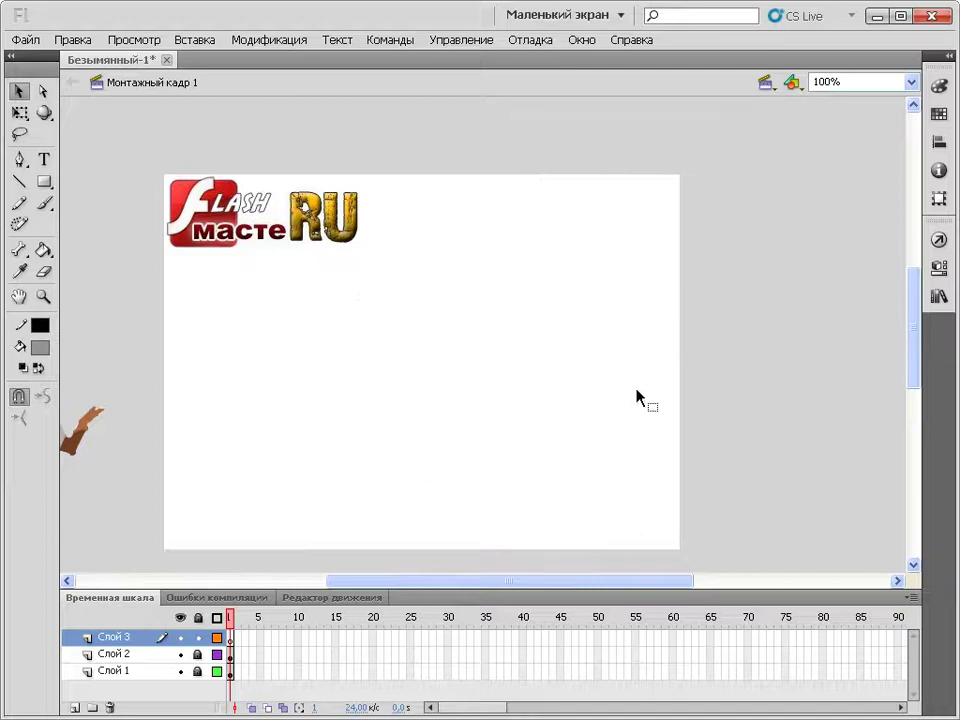
{"action": "key", "text": "ctrl+z"}
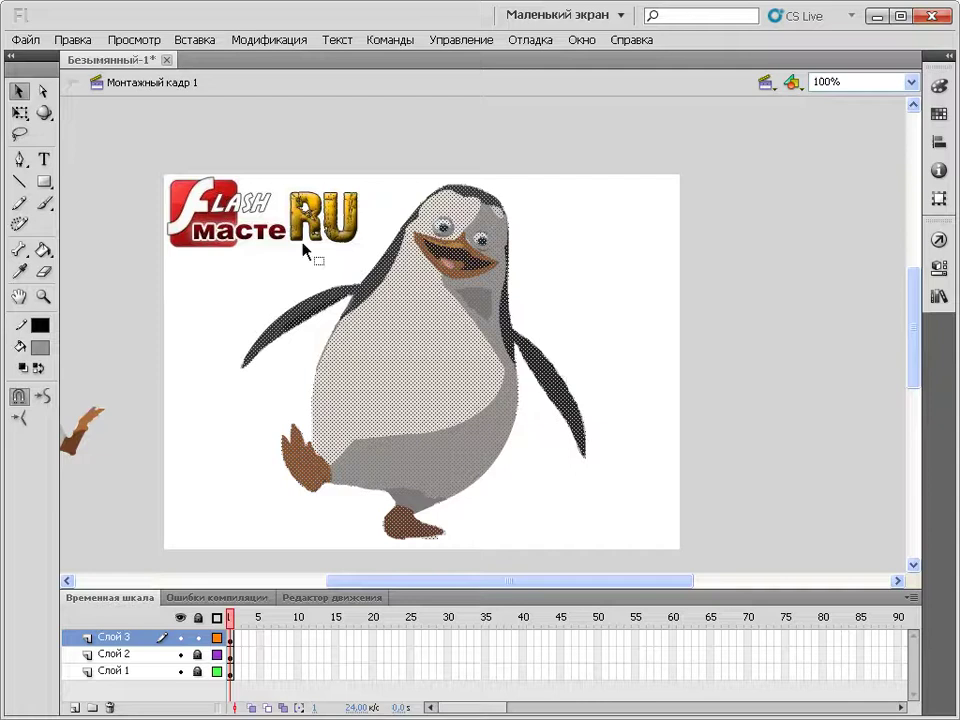
Scale the pasted penguin down proportionally to a width of 164,25 and a height of 169,00
{"action": "left_click", "coordinate": [20, 113]}
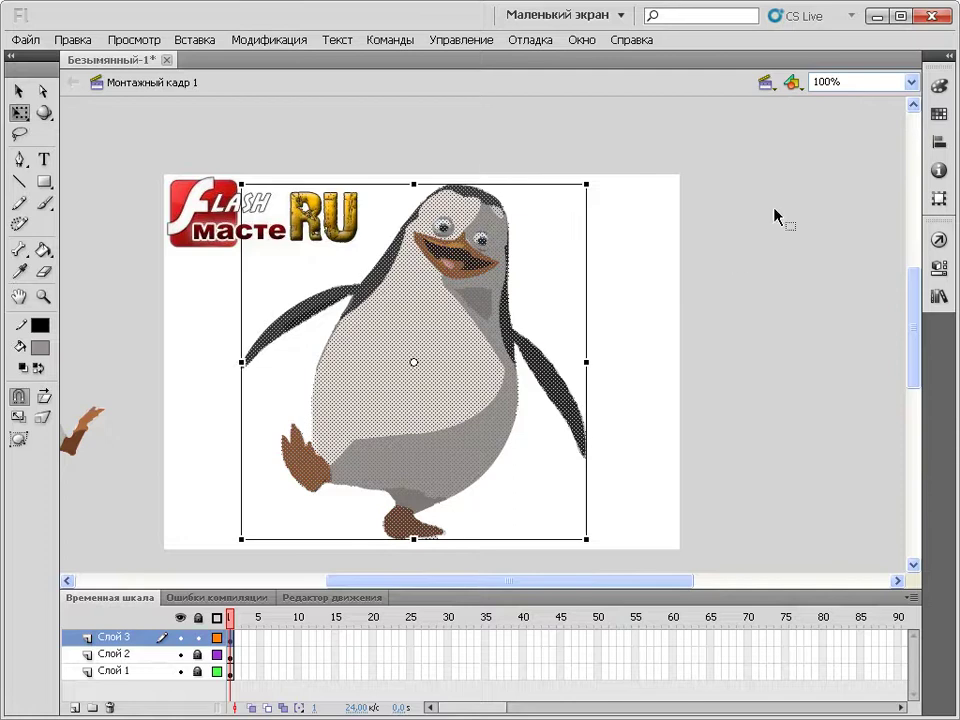
{"action": "left_click", "coordinate": [939, 270]}
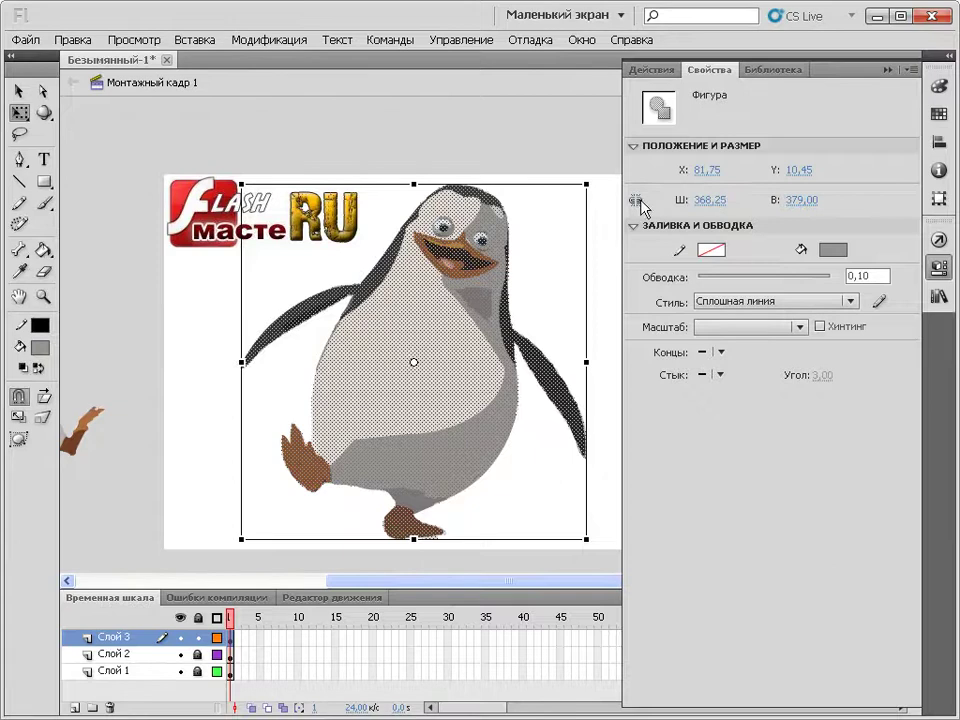
{"action": "left_click_drag", "start_coordinate": [830, 69], "coordinate": [538, 47]}
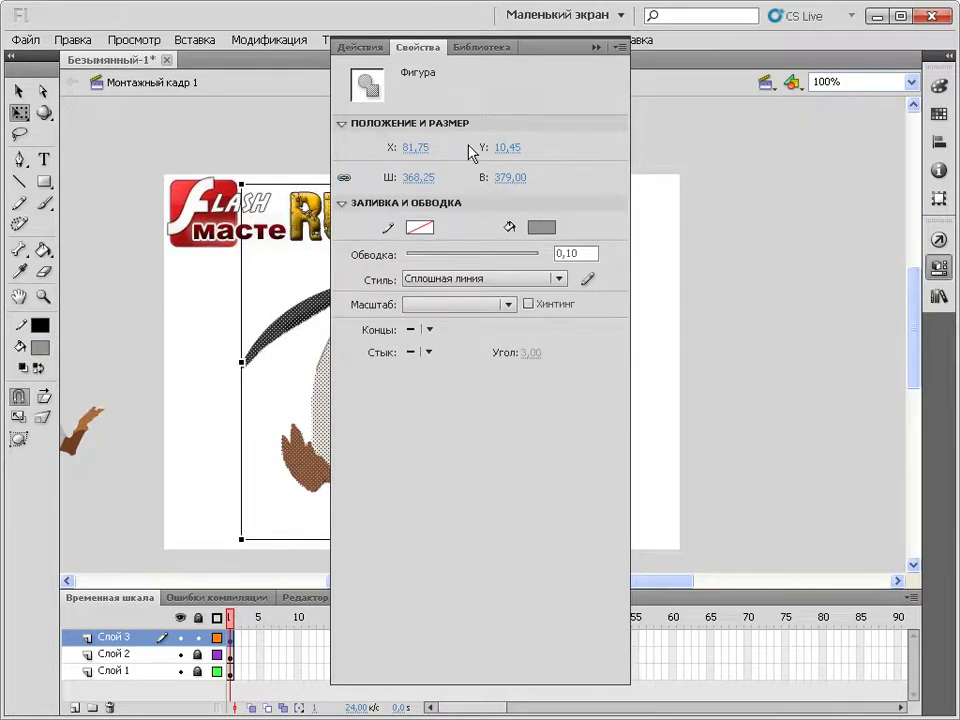
{"action": "left_click_drag", "start_coordinate": [421, 184], "coordinate": [288, 184]}
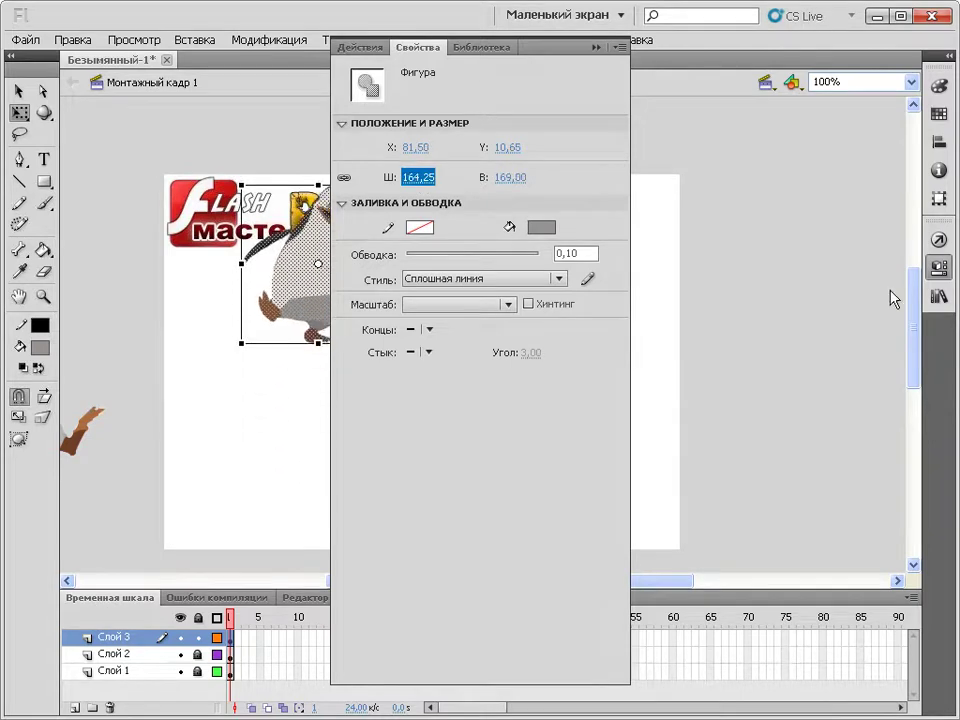
{"action": "left_click", "coordinate": [707, 205]}
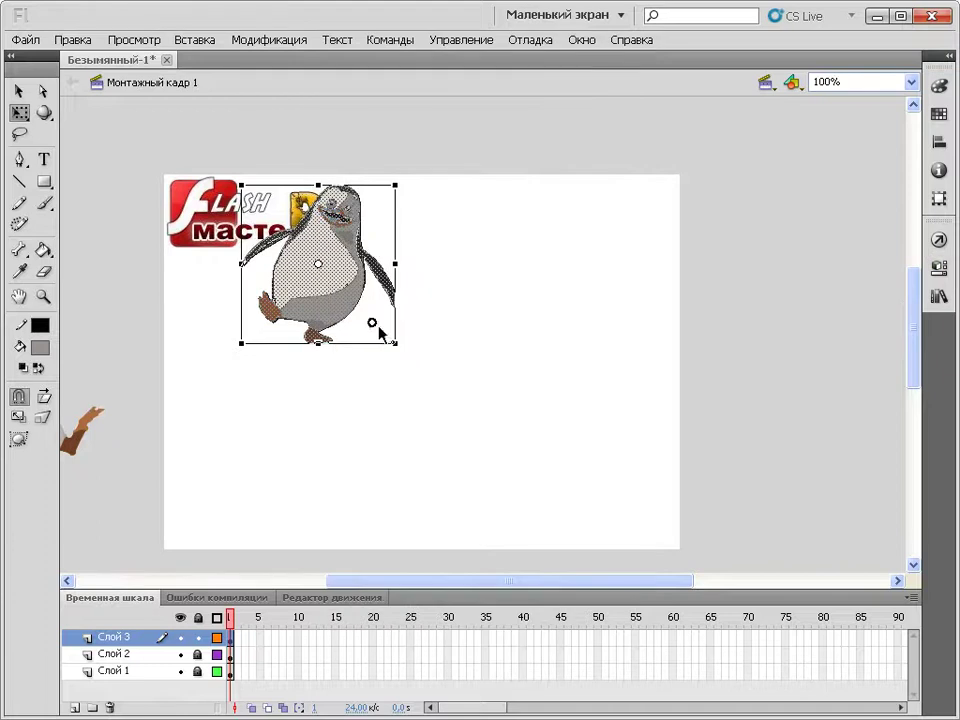
Move the scaled penguin away from the logo to the lower middle of the stage and deselect it
{"action": "left_click_drag", "start_coordinate": [318, 270], "coordinate": [452, 421]}
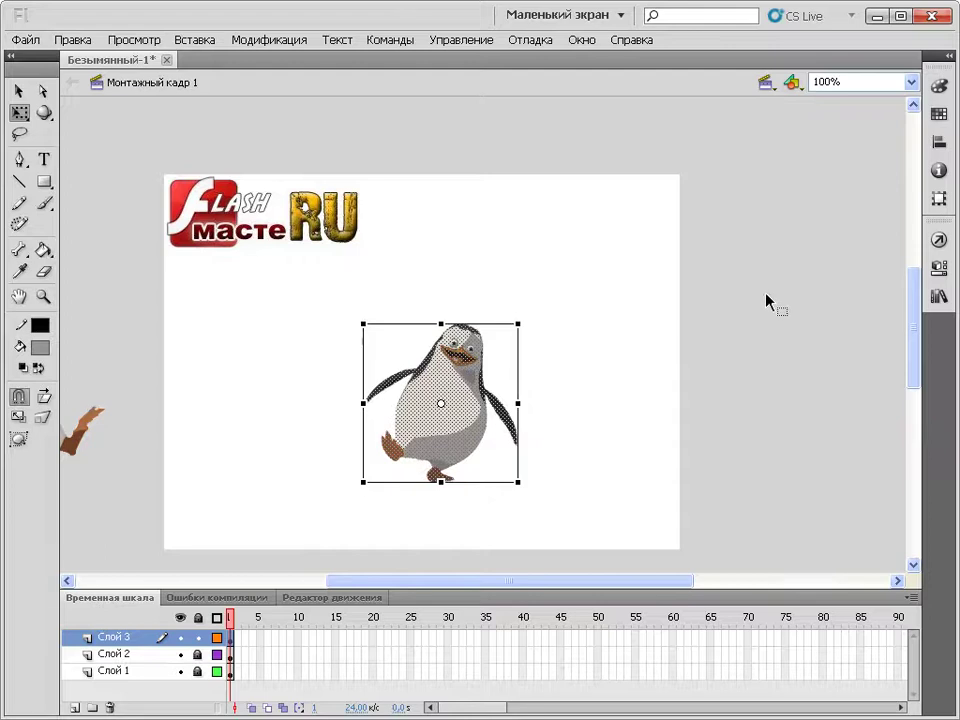
{"action": "left_click", "coordinate": [733, 297]}
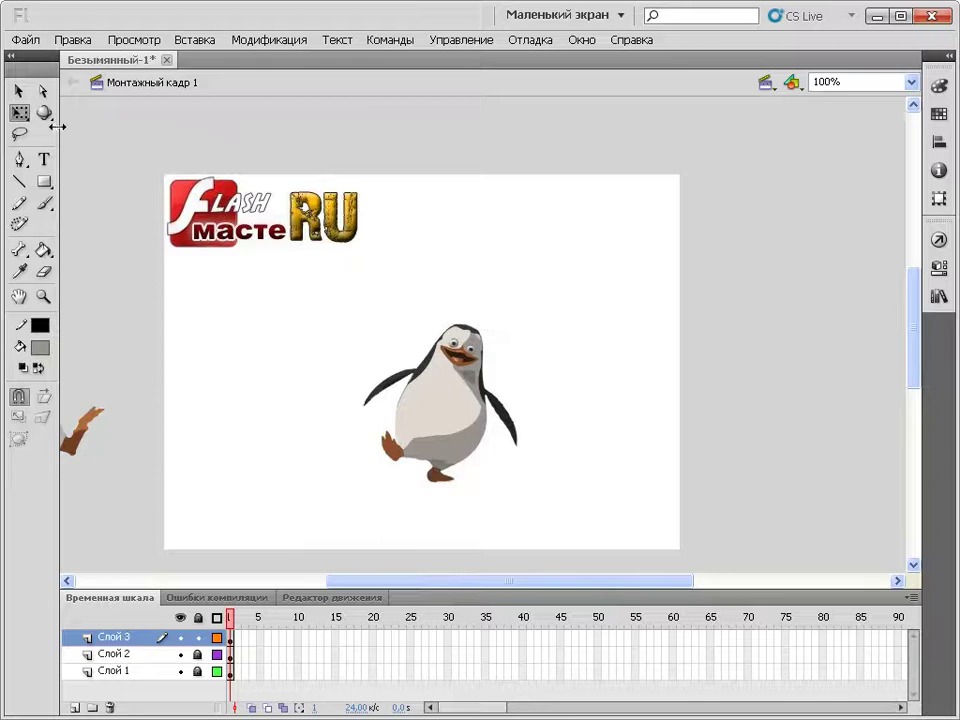
Select the penguin's left wing with the Lasso tool and move it away from the body
{"action": "left_click", "coordinate": [20, 135]}
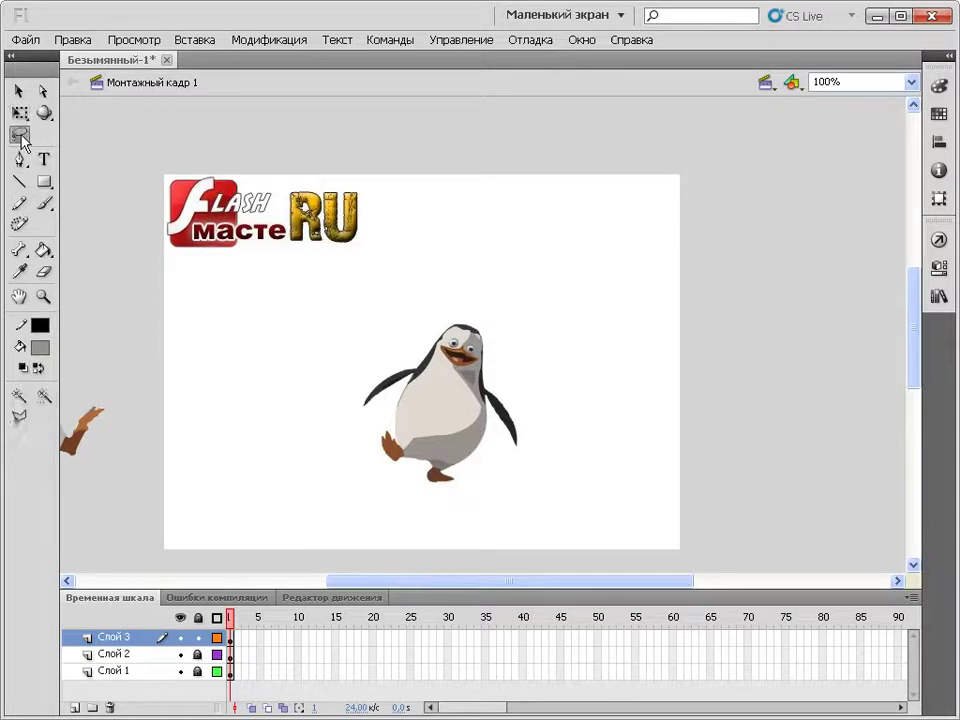
{"action": "mouse_move", "coordinate": [357, 421]}
{"action": "left_mouse_down"}
{"action": "mouse_move", "coordinate": [418, 359]}
{"action": "mouse_move", "coordinate": [414, 345]}
{"action": "mouse_move", "coordinate": [385, 340]}
{"action": "mouse_move", "coordinate": [337, 363]}
{"action": "mouse_move", "coordinate": [350, 410]}
{"action": "left_mouse_up"}
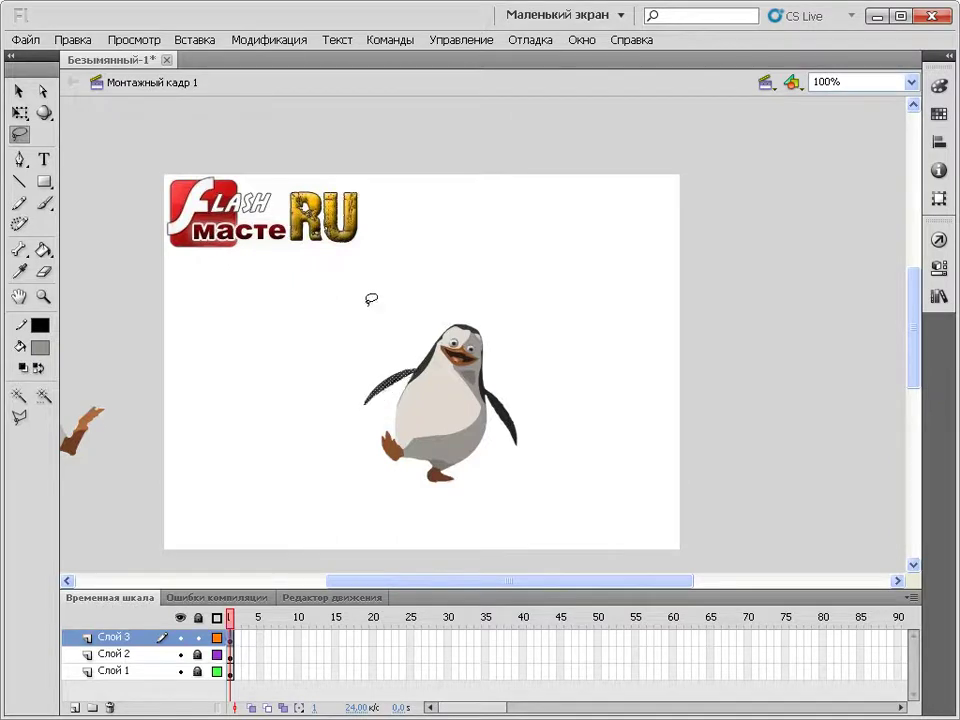
{"action": "left_click", "coordinate": [18, 90]}
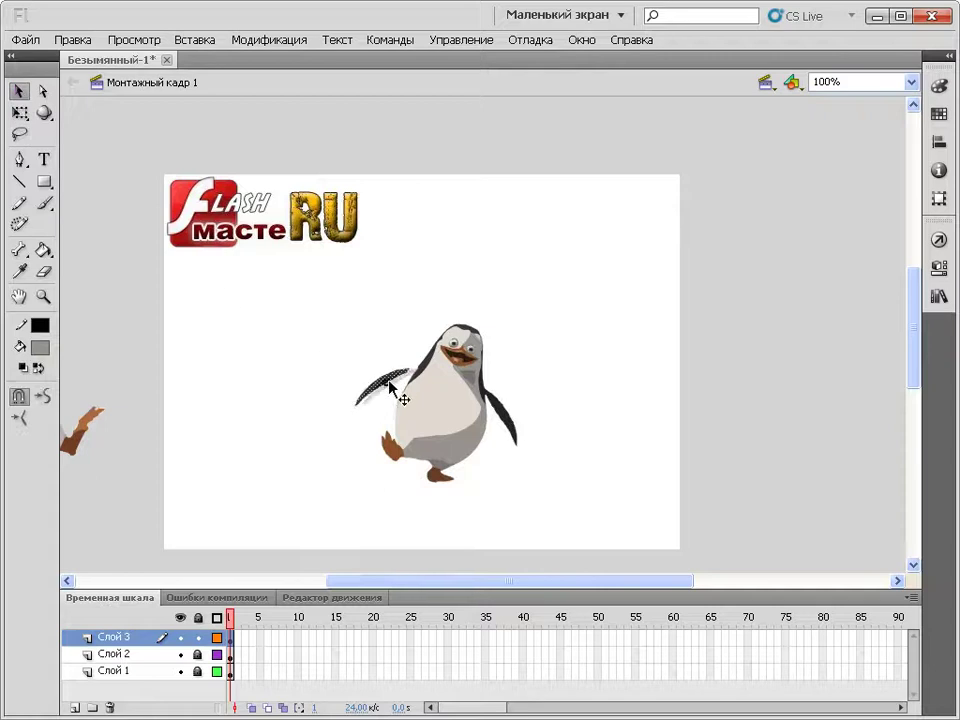
{"action": "left_click_drag", "start_coordinate": [388, 382], "coordinate": [292, 400]}
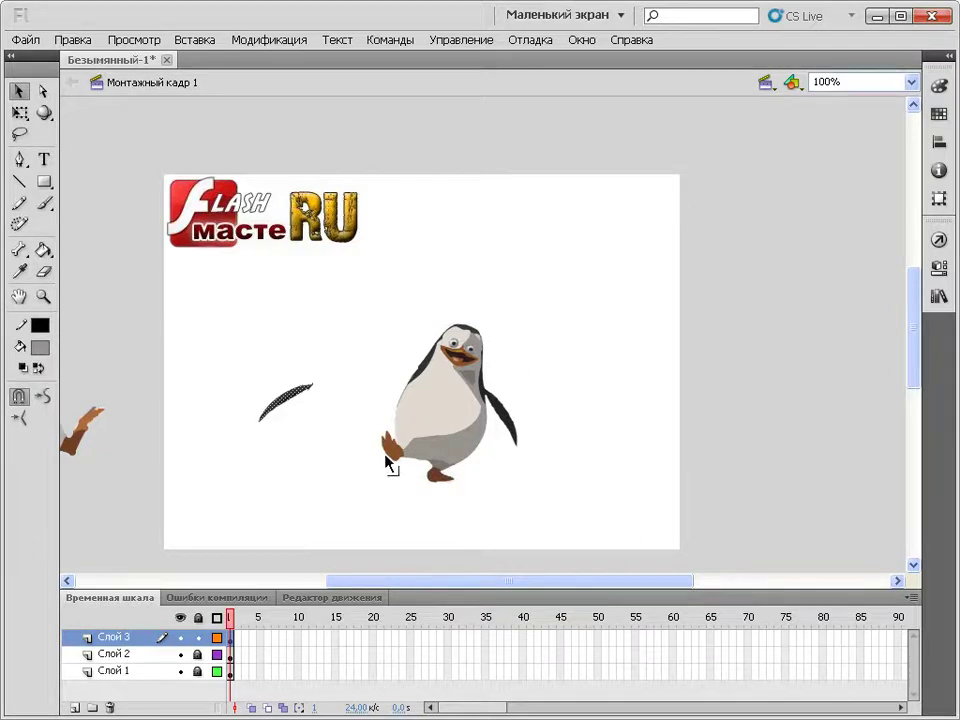
Undo the wing's separation, its selection and the move of the scaled penguin
{"action": "key", "text": "ctrl+z"}
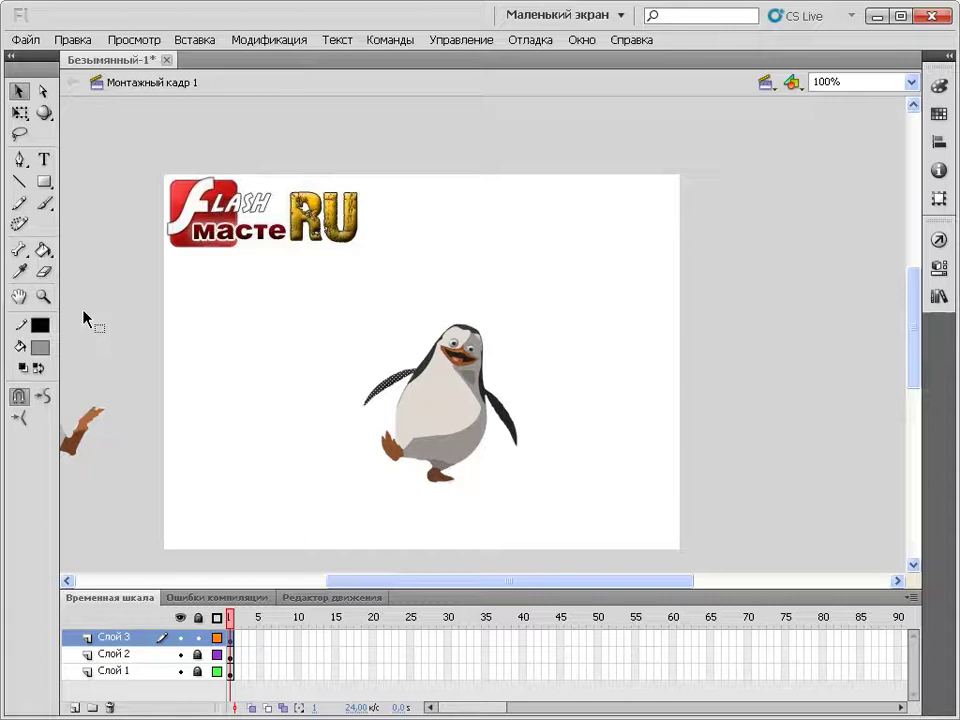
{"action": "key", "text": "ctrl+z"}
{"action": "key", "text": "ctrl+z"}
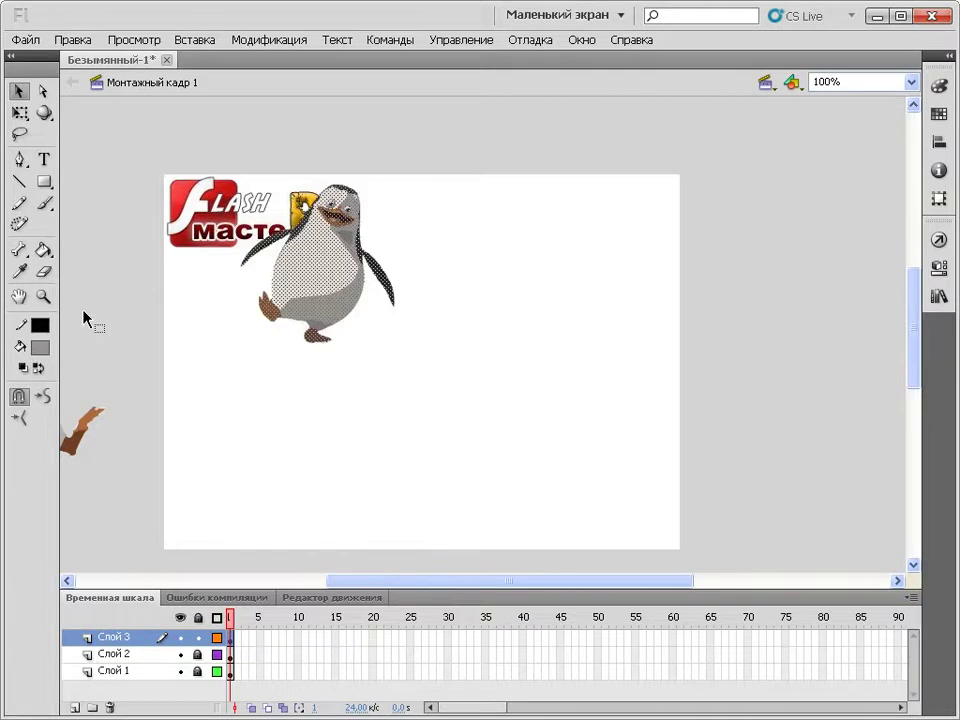
Undo the penguin's scaling and remove the light grey fringe pieces along the upper edge of its head
{"action": "key", "text": "ctrl+z"}
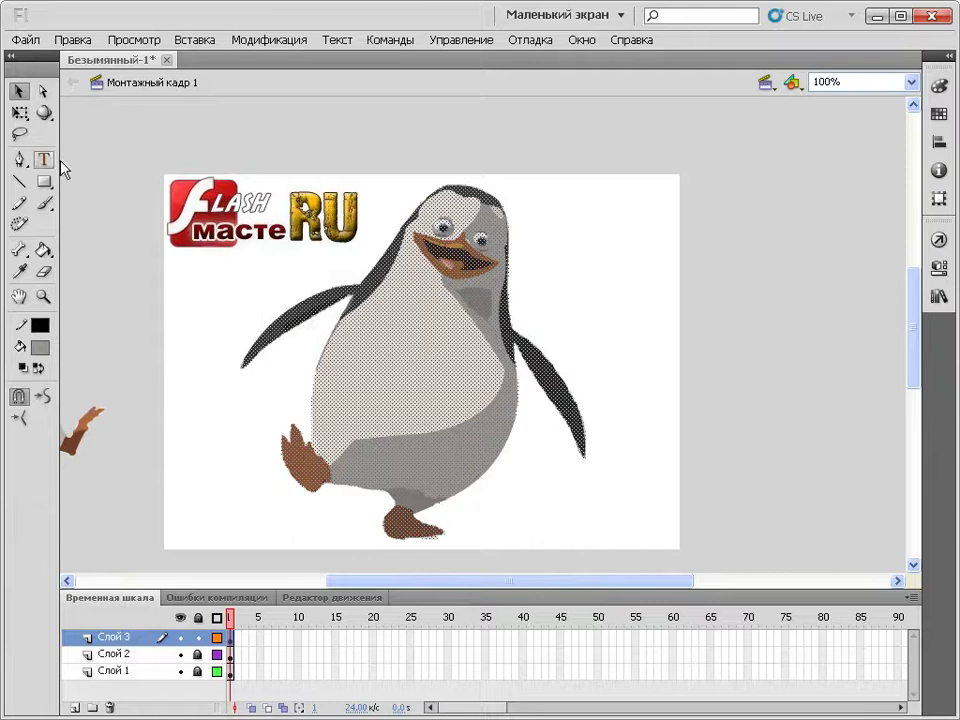
{"action": "left_click", "coordinate": [43, 296]}
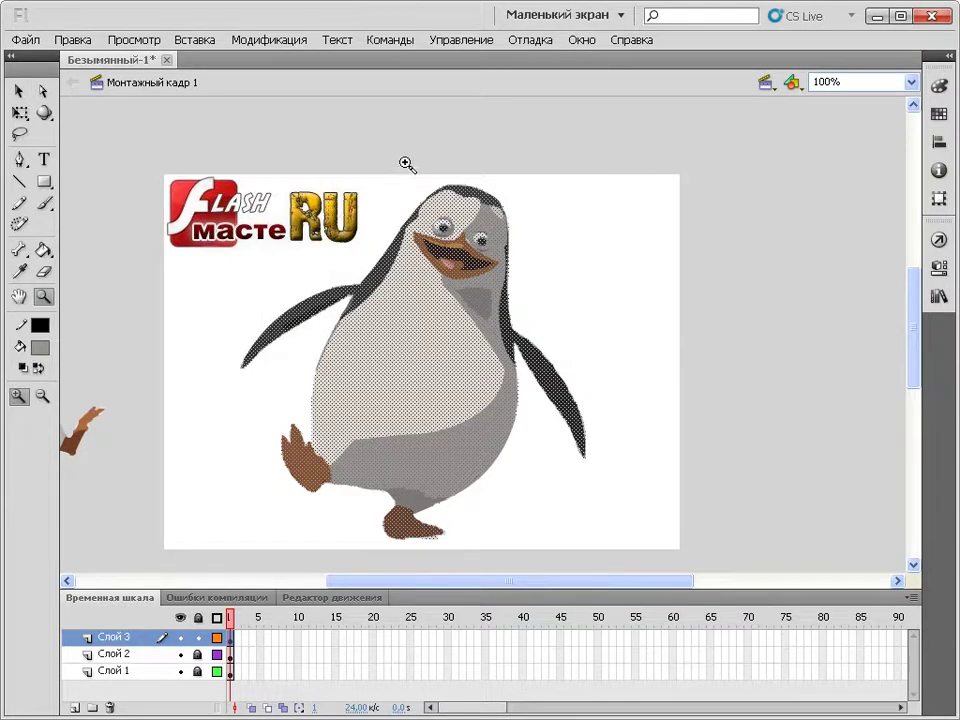
{"action": "left_click_drag", "start_coordinate": [405, 162], "coordinate": [551, 268]}
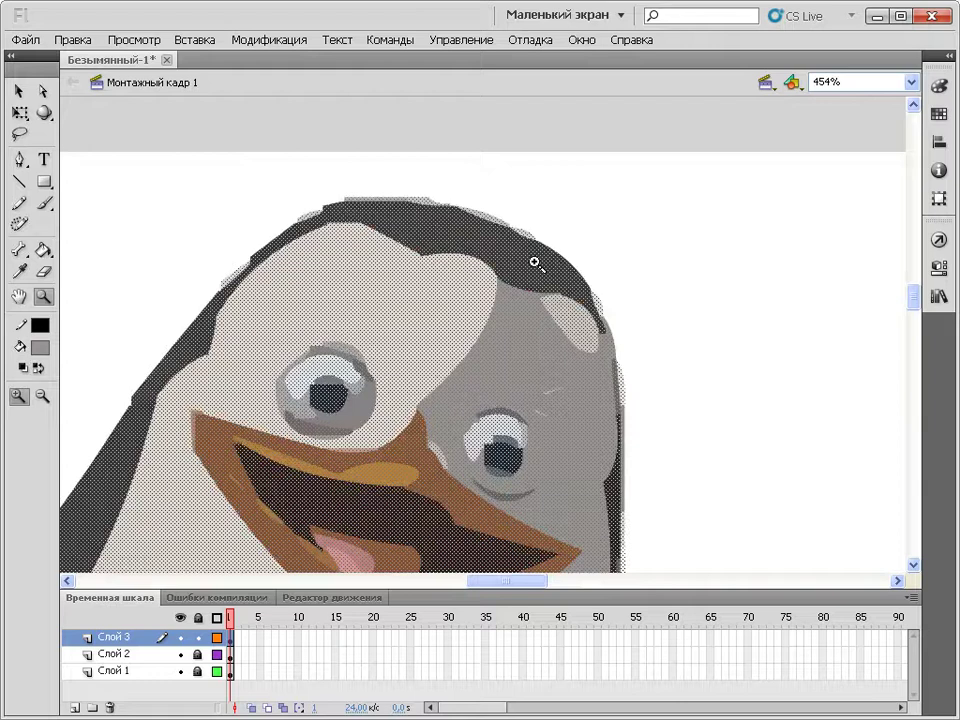
{"action": "left_click", "coordinate": [780, 256]}
{"action": "left_click_drag", "start_coordinate": [541, 581], "coordinate": [501, 583]}
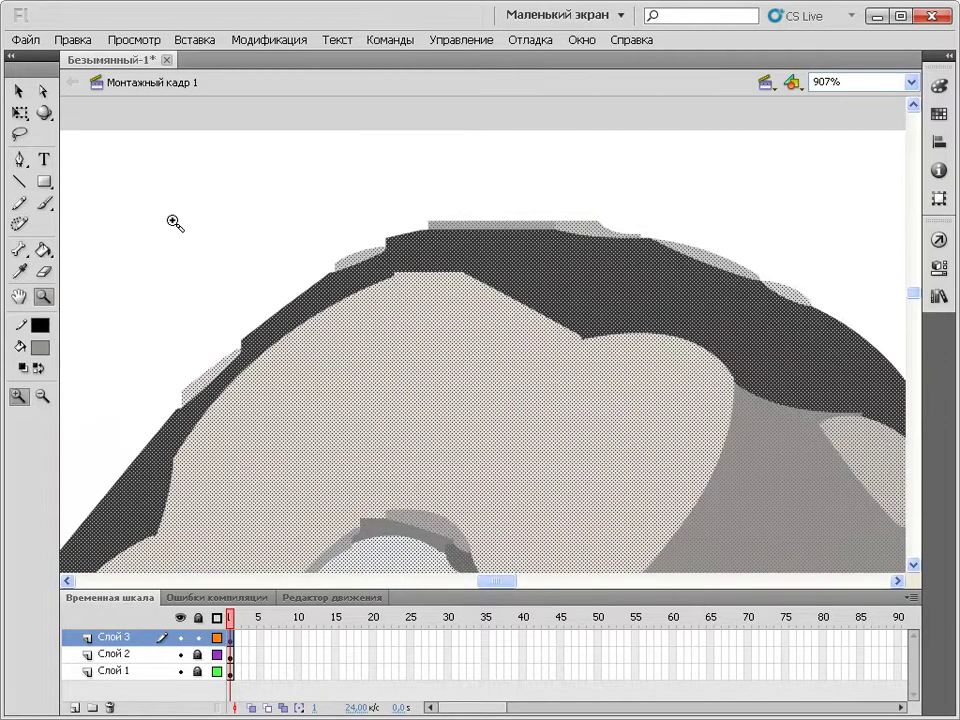
{"action": "left_click", "coordinate": [19, 91]}
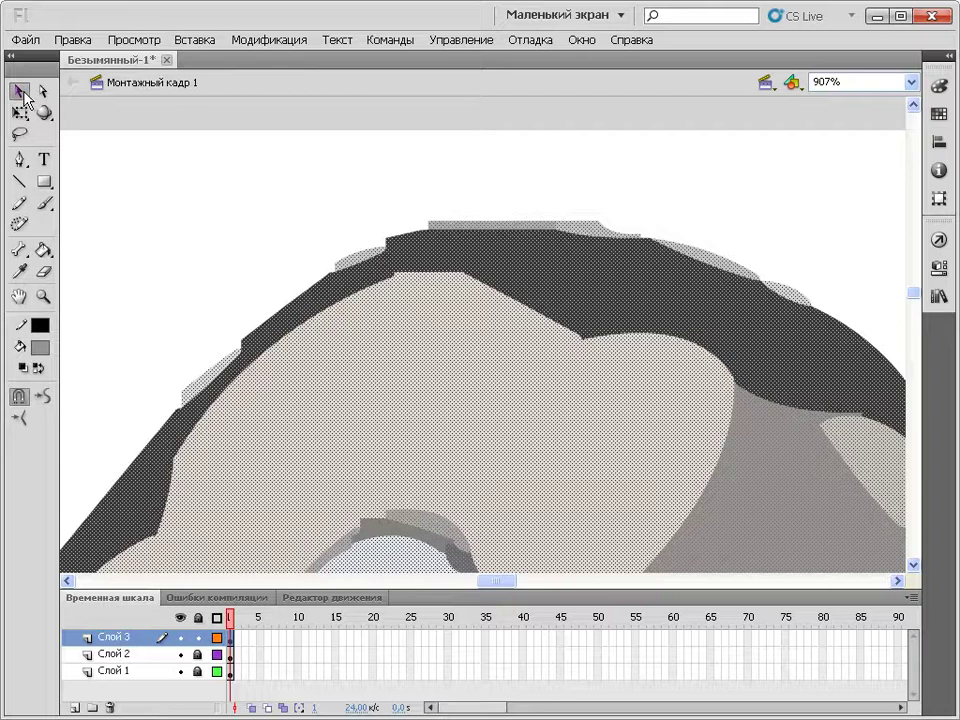
{"action": "left_click", "coordinate": [184, 320]}
{"action": "left_click", "coordinate": [208, 378]}
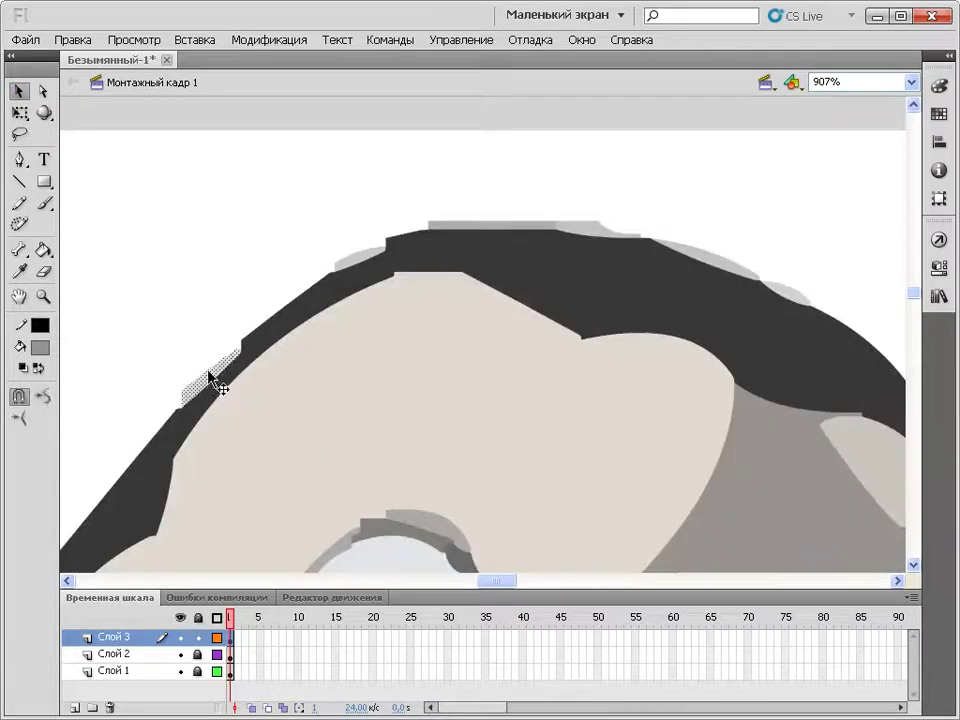
{"action": "left_click_drag", "start_coordinate": [208, 378], "coordinate": [789, 294]}
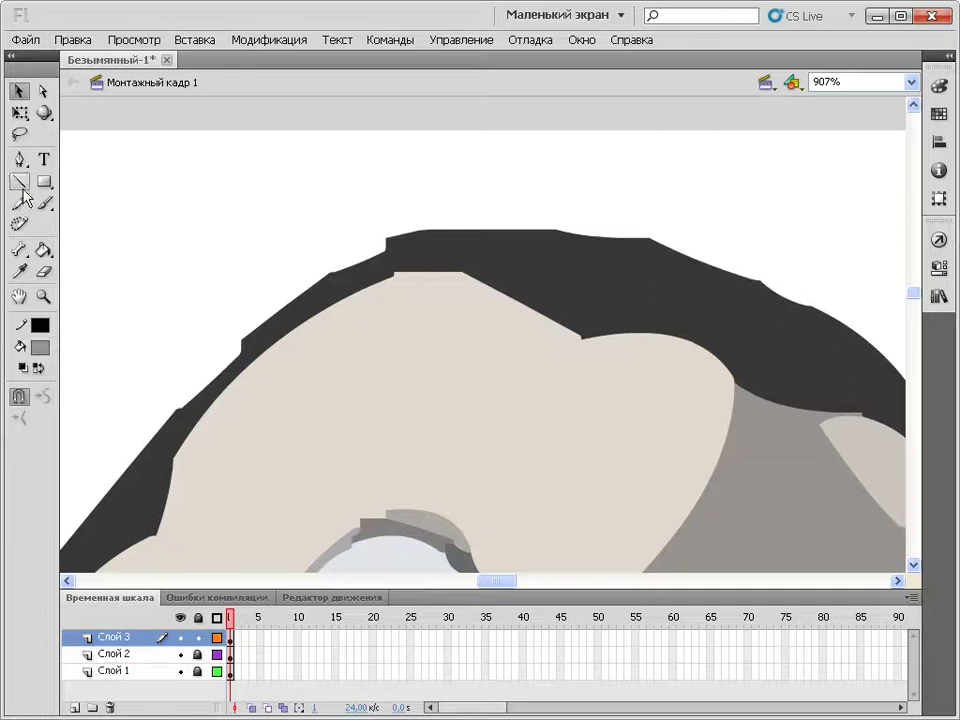
Draw a straight line bridging the notches on the head's upper-left edge and set its stroke thickness to 0,10
{"action": "left_click", "coordinate": [20, 185]}
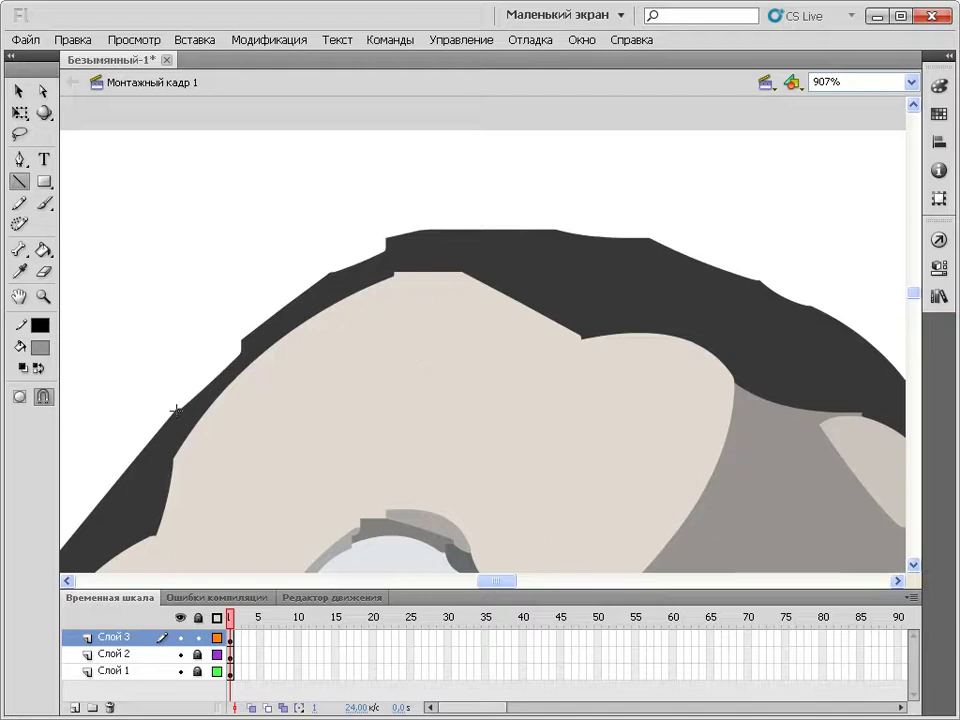
{"action": "mouse_move", "coordinate": [183, 407]}
{"action": "left_mouse_down"}
{"action": "mouse_move", "coordinate": [249, 315]}
{"action": "mouse_move", "coordinate": [358, 223]}
{"action": "mouse_move", "coordinate": [362, 174]}
{"action": "mouse_move", "coordinate": [375, 165]}
{"action": "mouse_move", "coordinate": [345, 227]}
{"action": "mouse_move", "coordinate": [347, 236]}
{"action": "mouse_move", "coordinate": [385, 237]}
{"action": "left_mouse_up"}
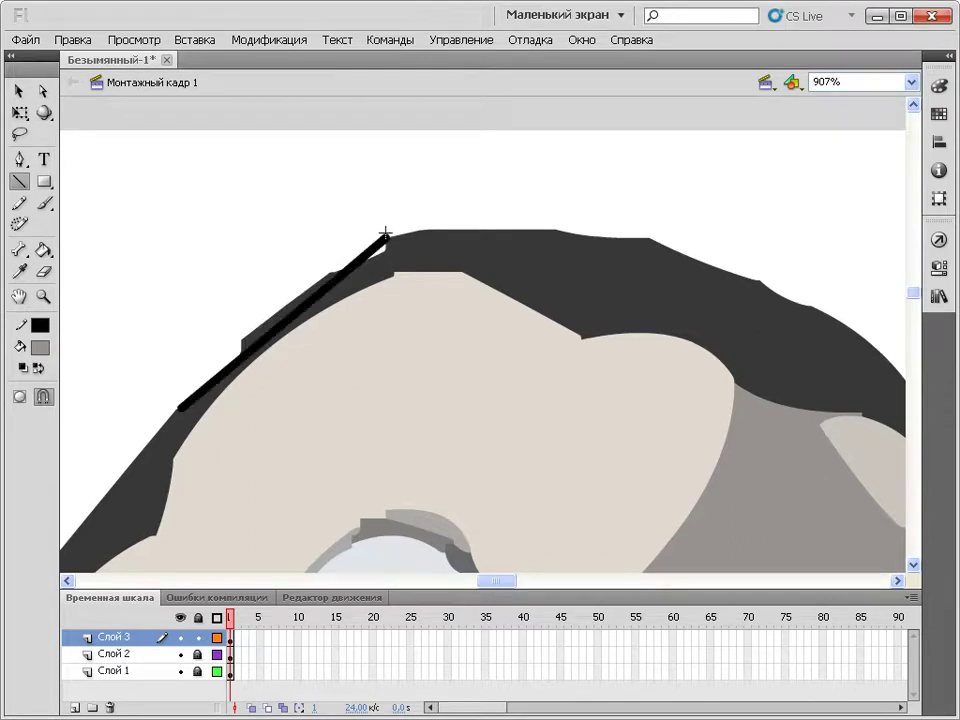
{"action": "left_click", "coordinate": [16, 91]}
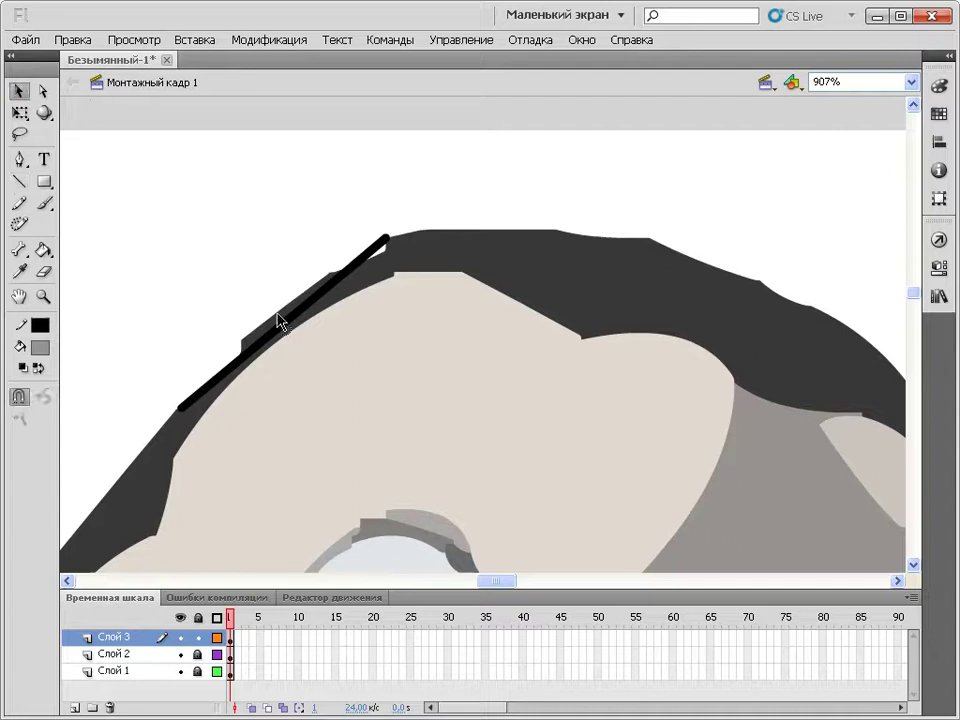
{"action": "left_click", "coordinate": [284, 323]}
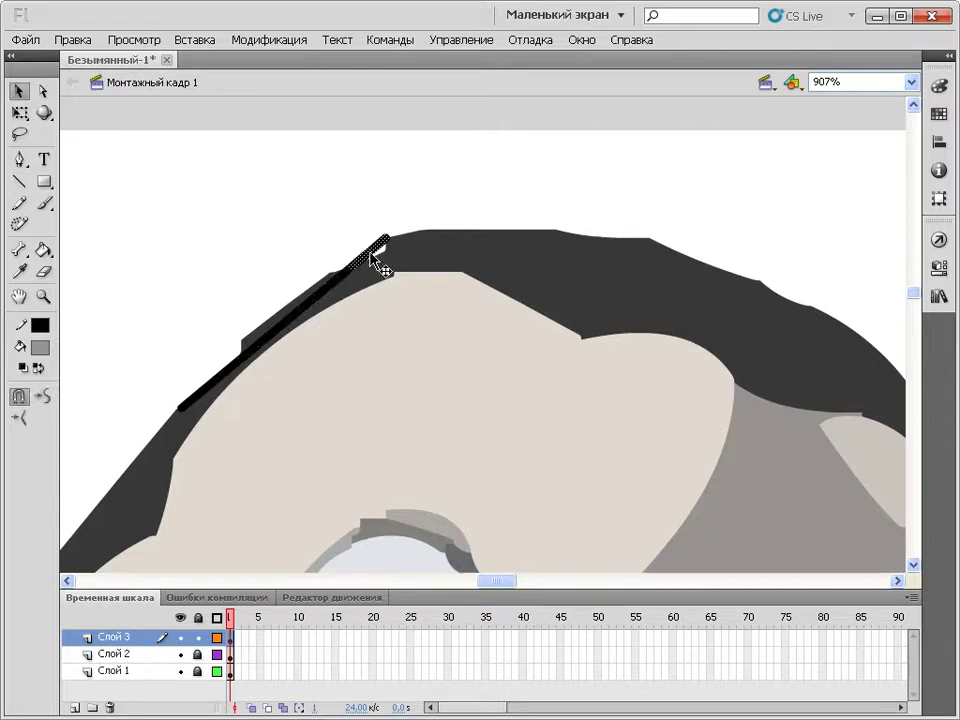
{"action": "left_click", "coordinate": [938, 269]}
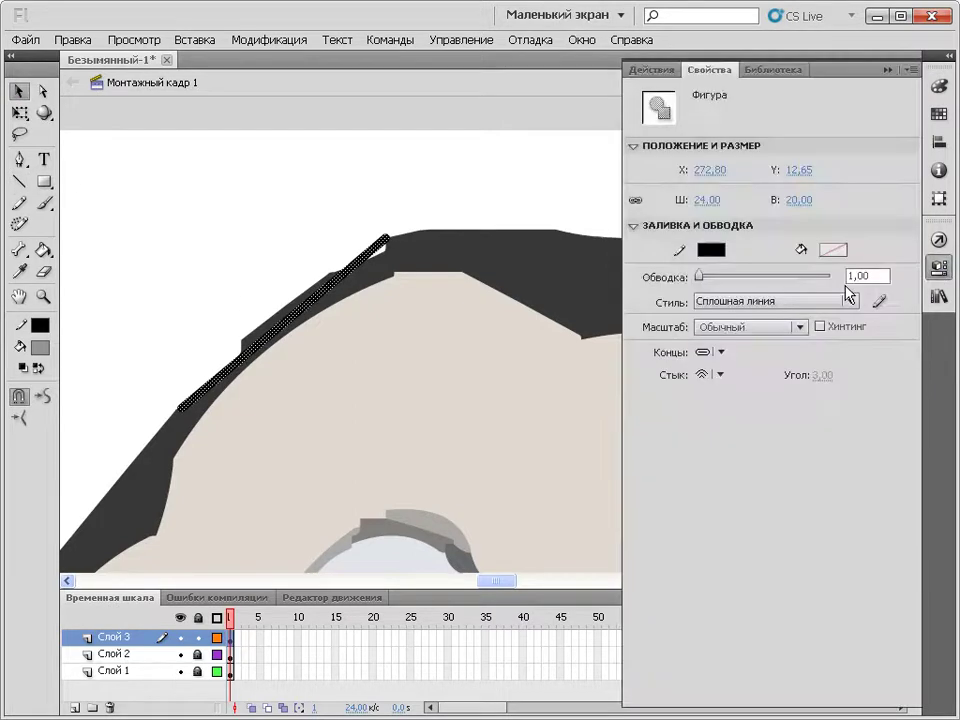
{"action": "left_click_drag", "start_coordinate": [703, 283], "coordinate": [681, 281]}
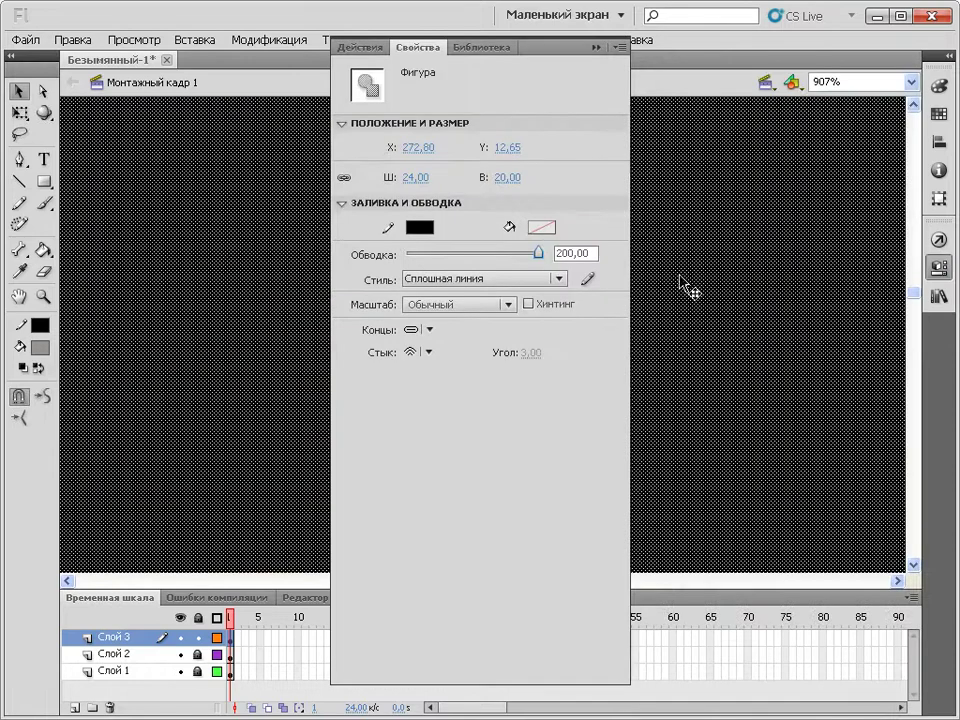
{"action": "left_click_drag", "start_coordinate": [540, 254], "coordinate": [362, 259]}
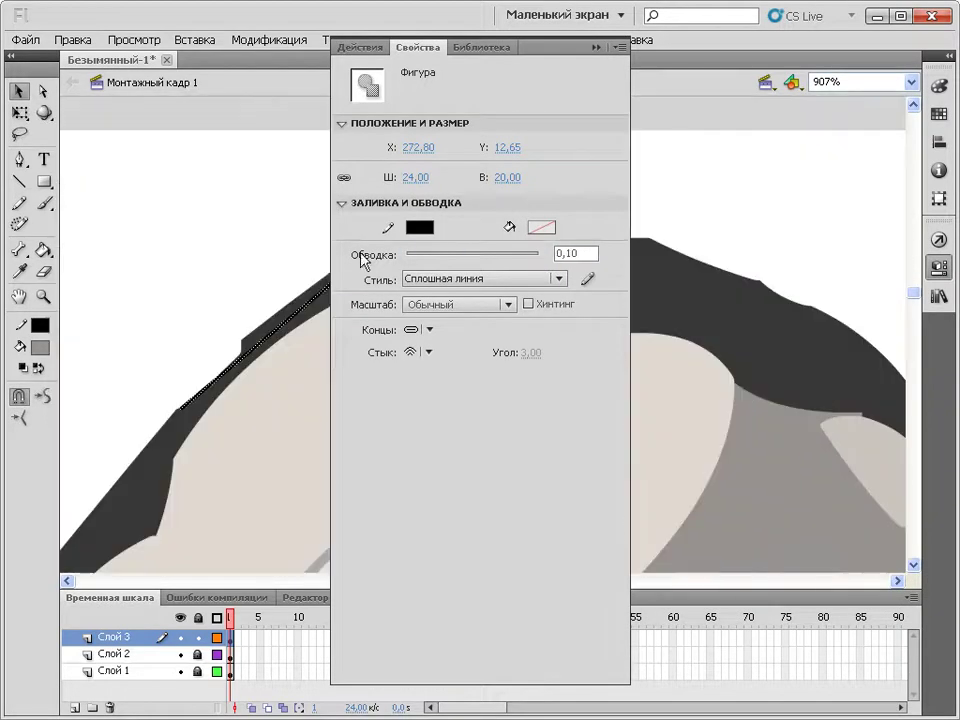
{"action": "left_click", "coordinate": [937, 268]}
Try to bend the line's segments along the head's outline, and delete the whole line
{"action": "left_click_drag", "start_coordinate": [280, 332], "coordinate": [358, 265]}
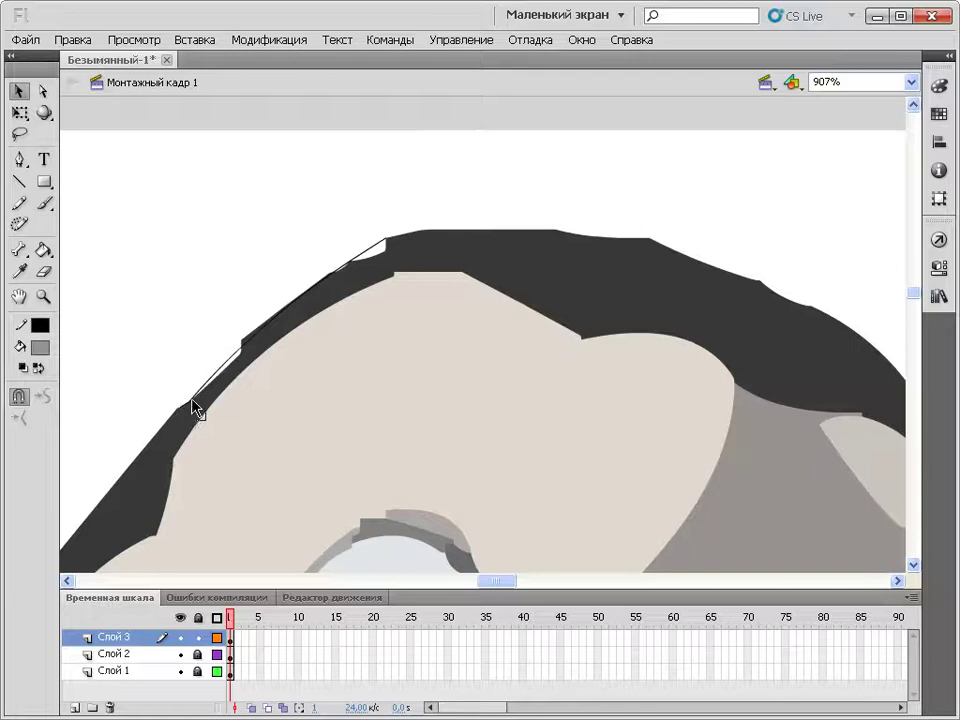
{"action": "left_click_drag", "start_coordinate": [195, 408], "coordinate": [217, 369]}
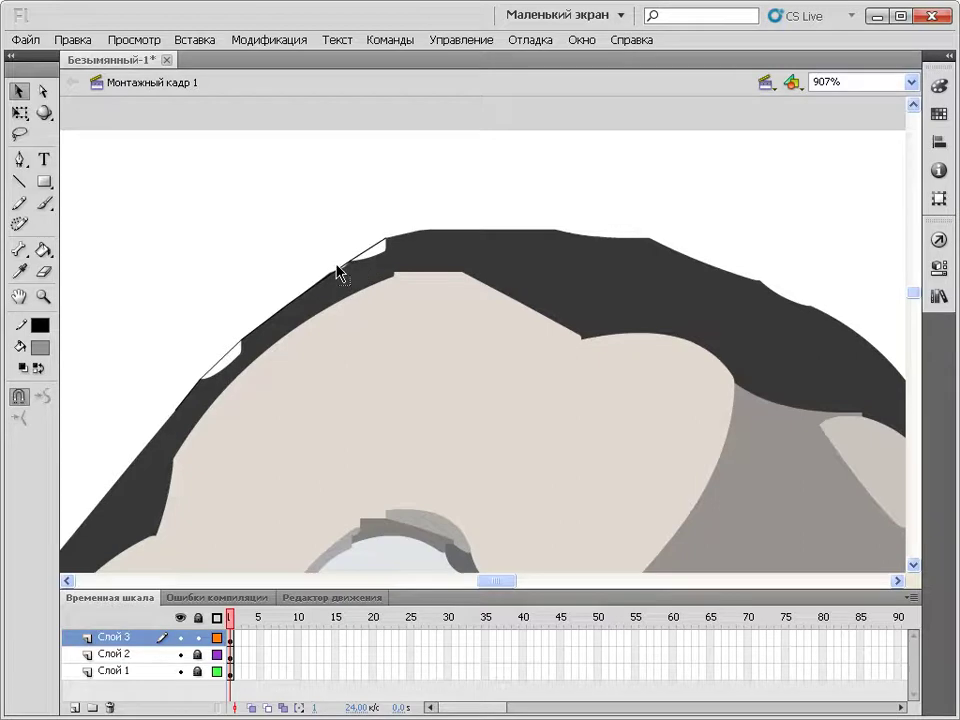
{"action": "left_click_drag", "start_coordinate": [336, 268], "coordinate": [354, 266]}
{"action": "left_click", "coordinate": [43, 296]}
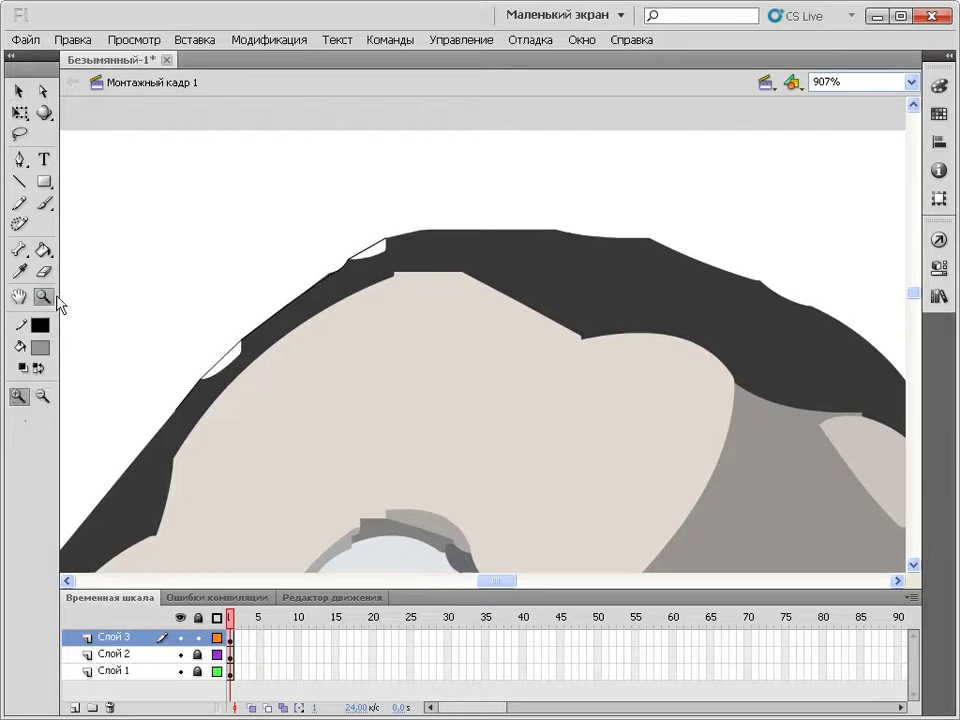
{"action": "left_click_drag", "start_coordinate": [285, 261], "coordinate": [394, 296]}
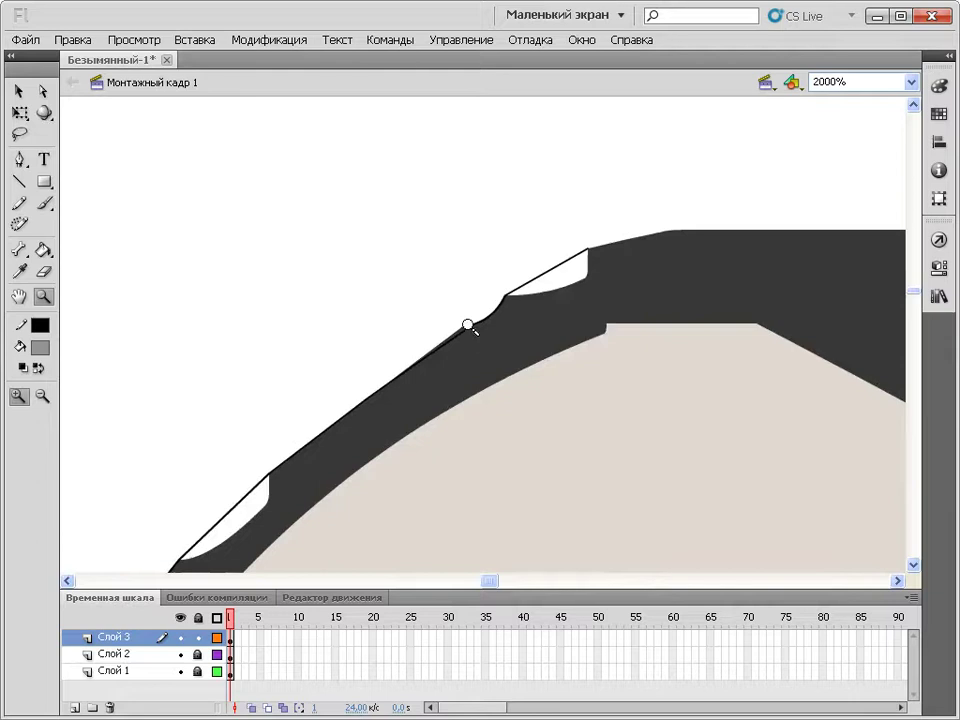
{"action": "left_click", "coordinate": [18, 92]}
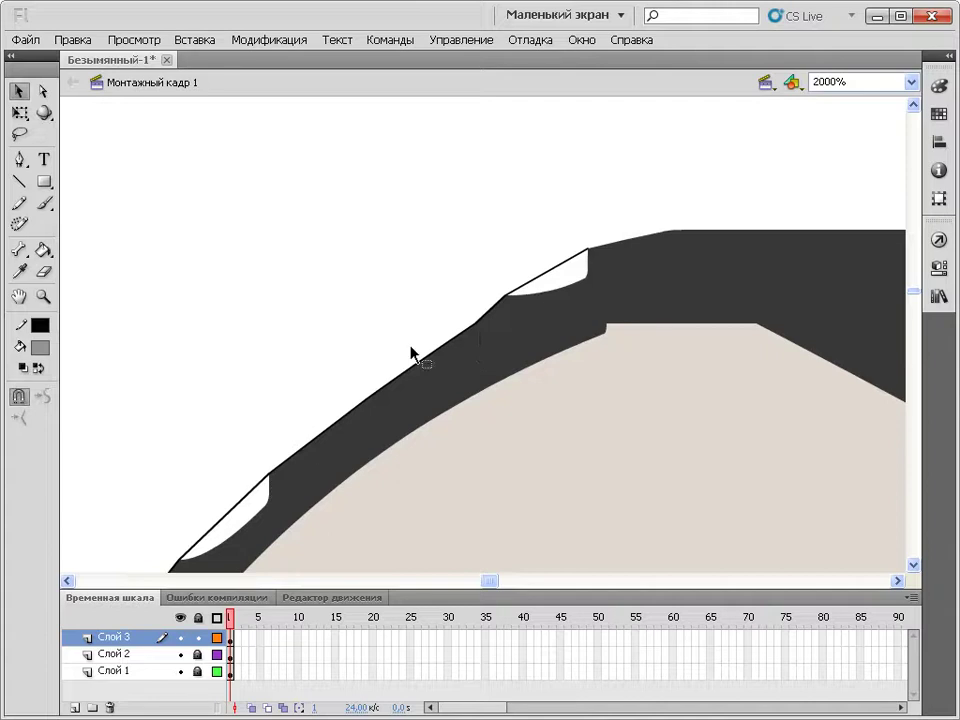
{"action": "double_click", "coordinate": [536, 279]}
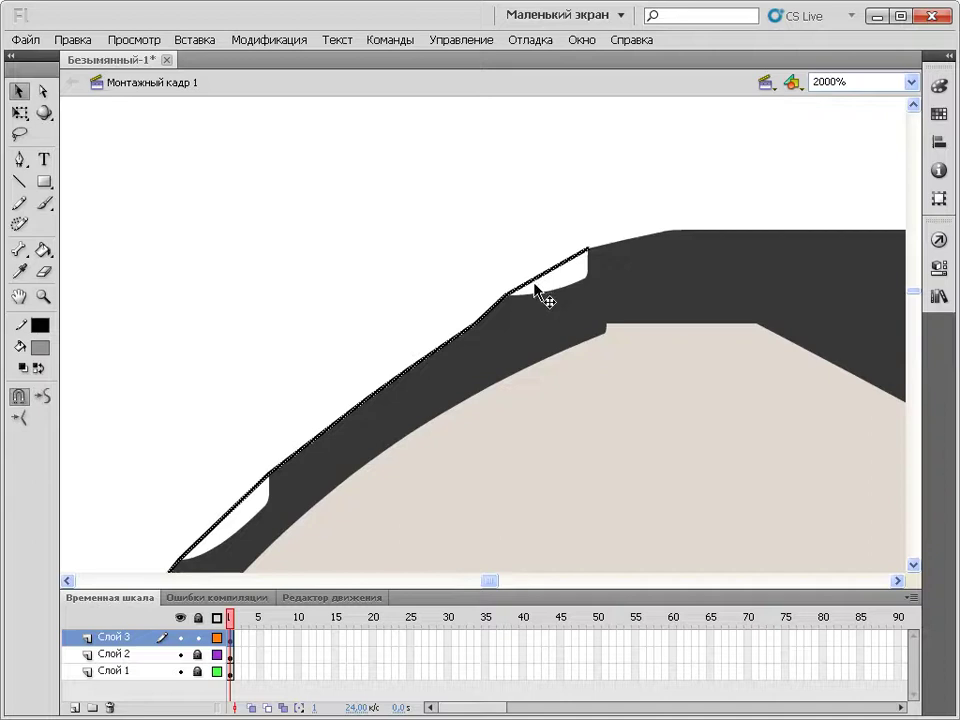
{"action": "key", "text": "Delete"}
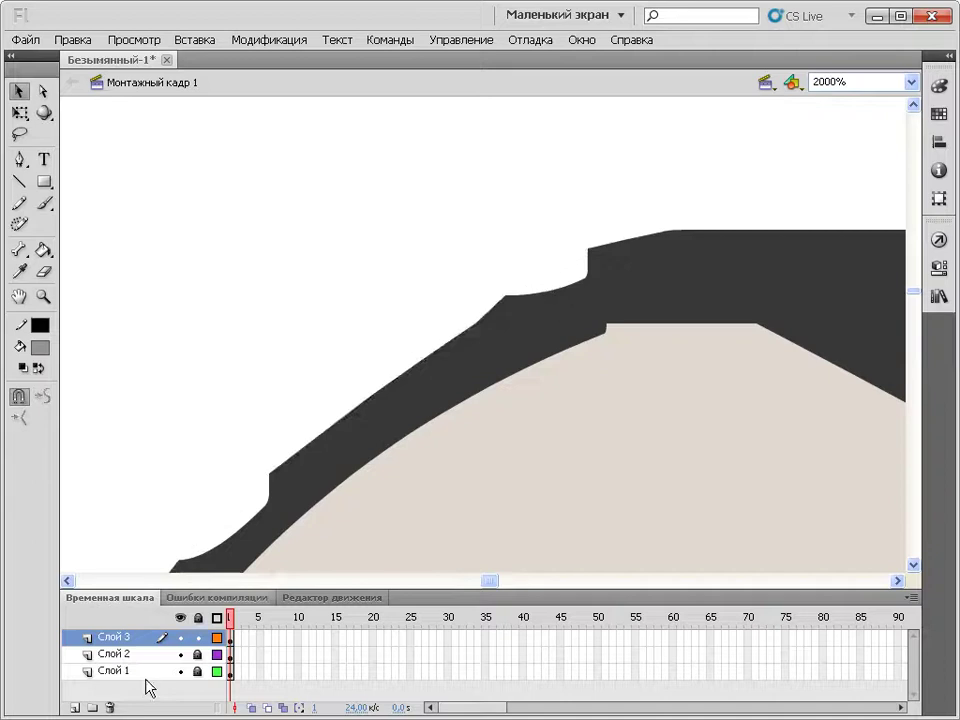
Add a new layer and draw a line across the head's notches on it, bent outward and fitted to the head's outline
{"action": "left_click", "coordinate": [75, 707]}
{"action": "left_click", "coordinate": [18, 185]}
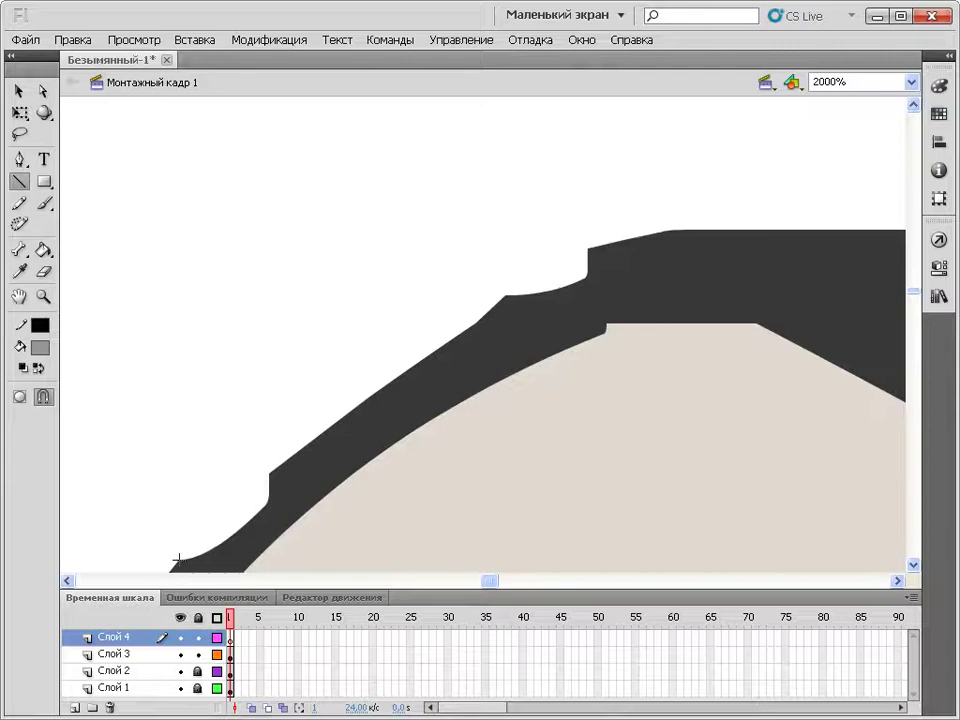
{"action": "left_click_drag", "start_coordinate": [178, 560], "coordinate": [588, 247]}
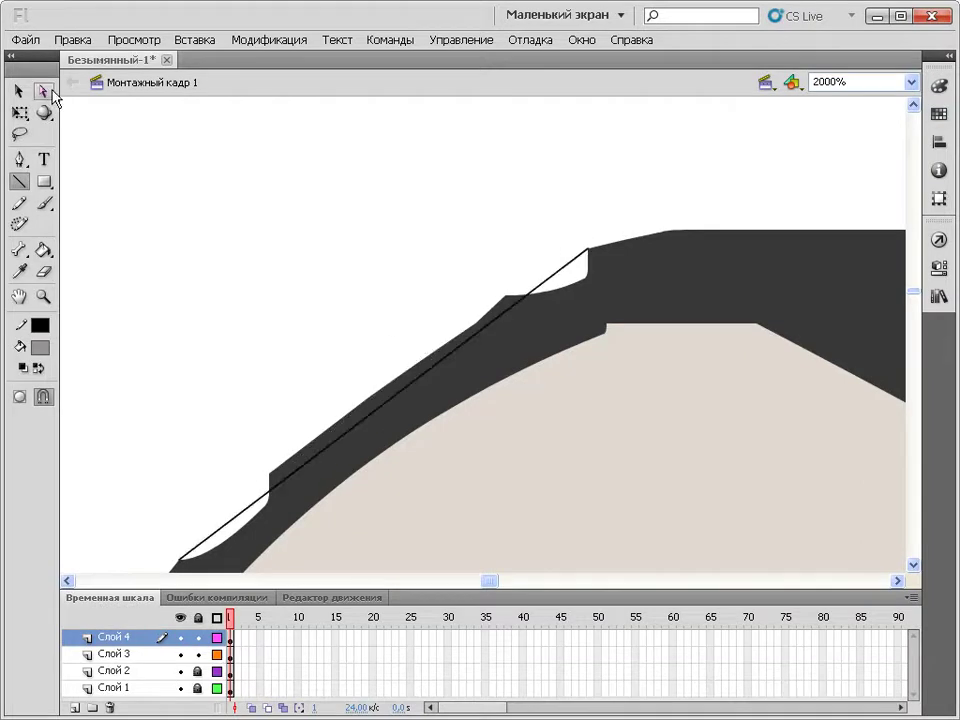
{"action": "left_click", "coordinate": [19, 90]}
{"action": "mouse_move", "coordinate": [373, 436]}
{"action": "left_mouse_down"}
{"action": "mouse_move", "coordinate": [349, 407]}
{"action": "mouse_move", "coordinate": [353, 398]}
{"action": "left_mouse_up"}
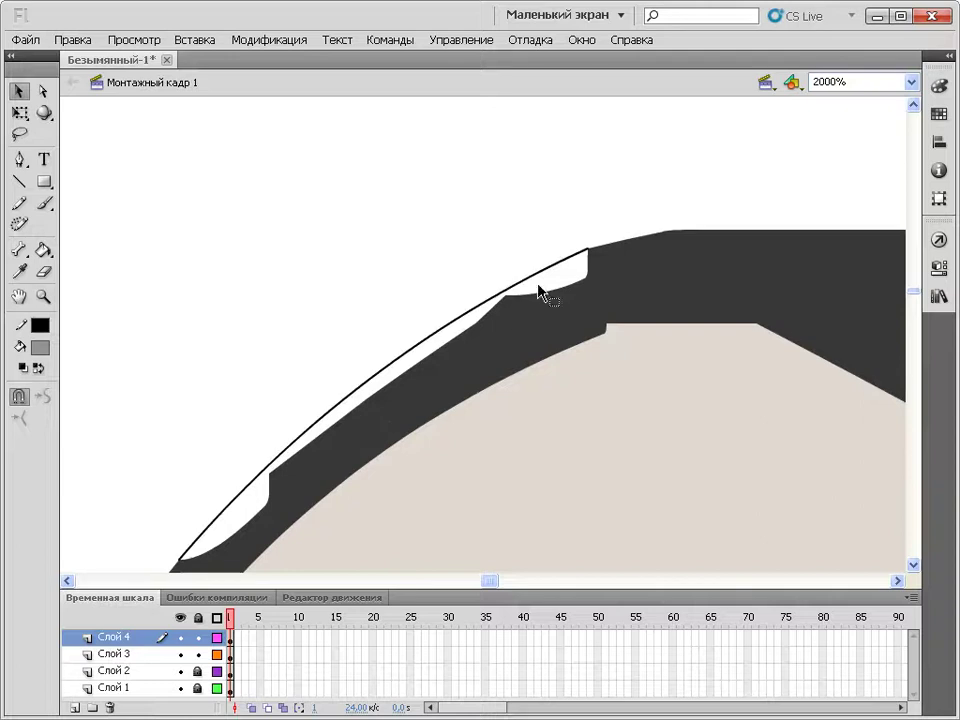
{"action": "left_click_drag", "start_coordinate": [587, 247], "coordinate": [596, 254]}
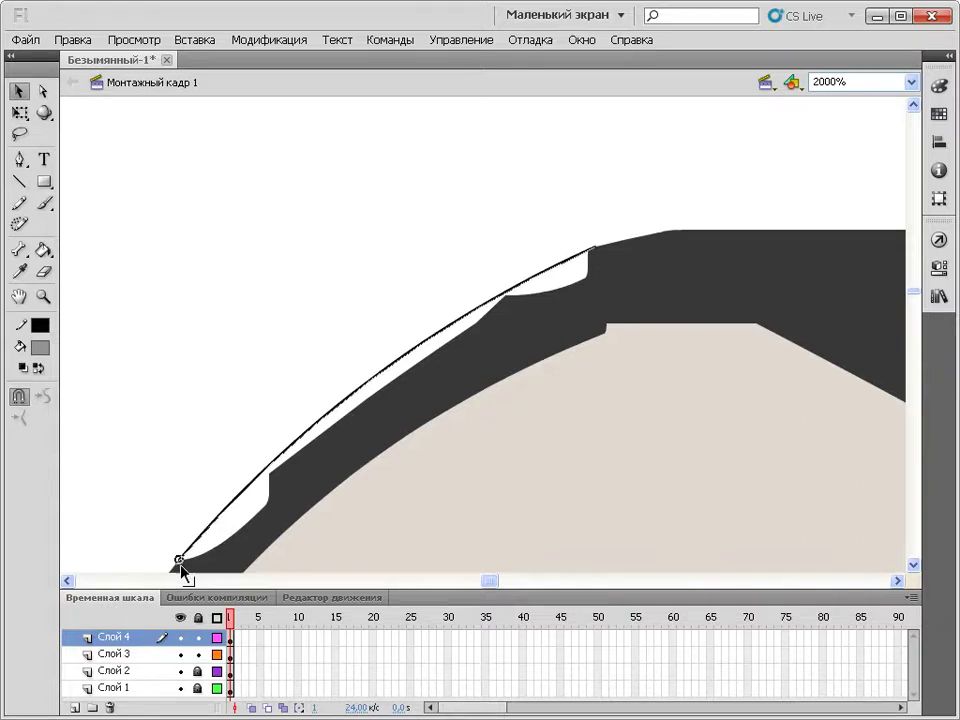
Cut the curve from Слой 4 and paste it in the same place on the penguin's layer, Слой 3
{"action": "left_click", "coordinate": [244, 497]}
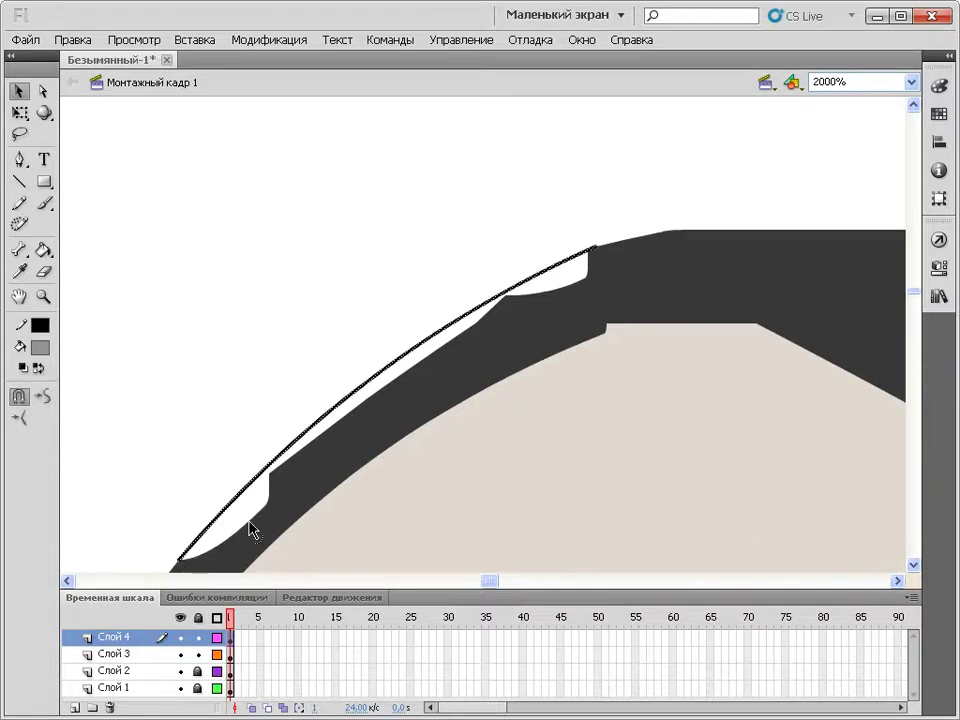
{"action": "key", "text": "Delete"}
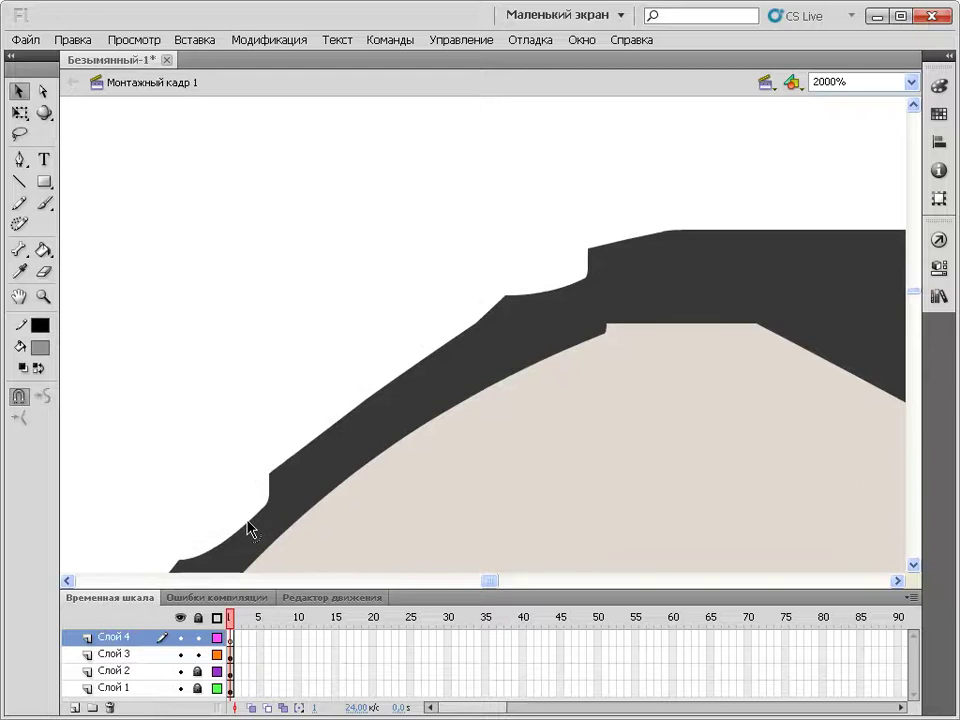
{"action": "left_click", "coordinate": [128, 657]}
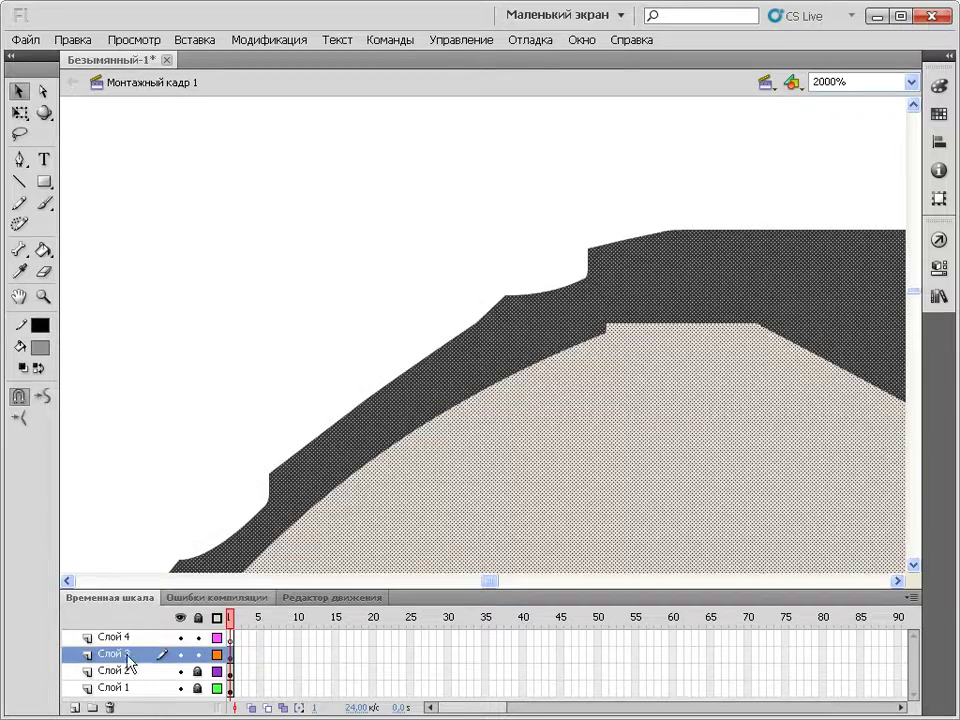
{"action": "left_click", "coordinate": [154, 563]}
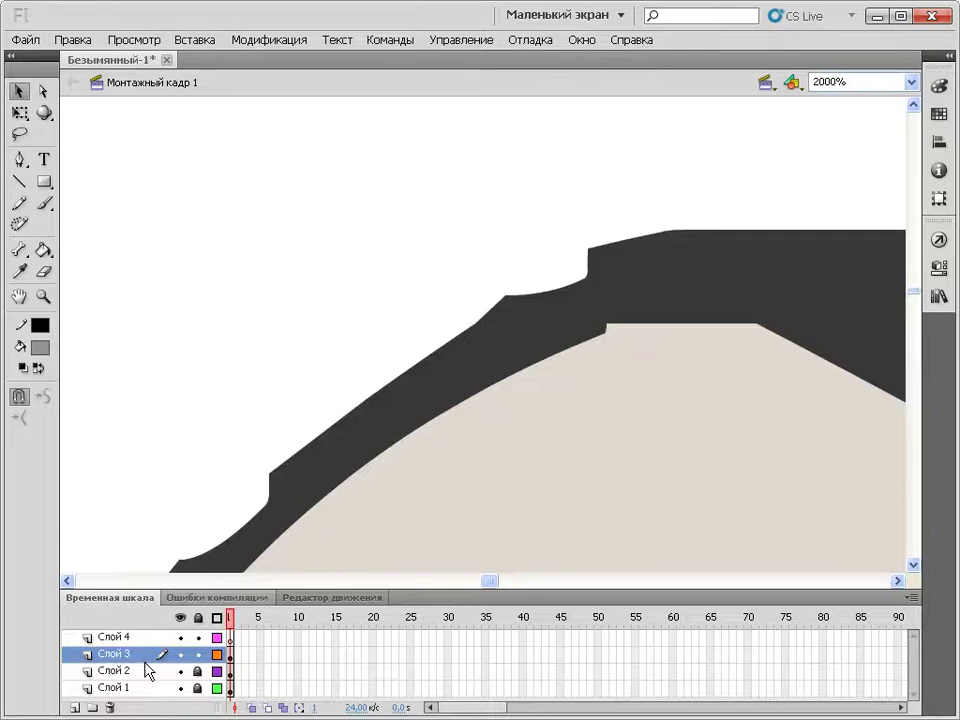
{"action": "key", "text": "ctrl+z"}
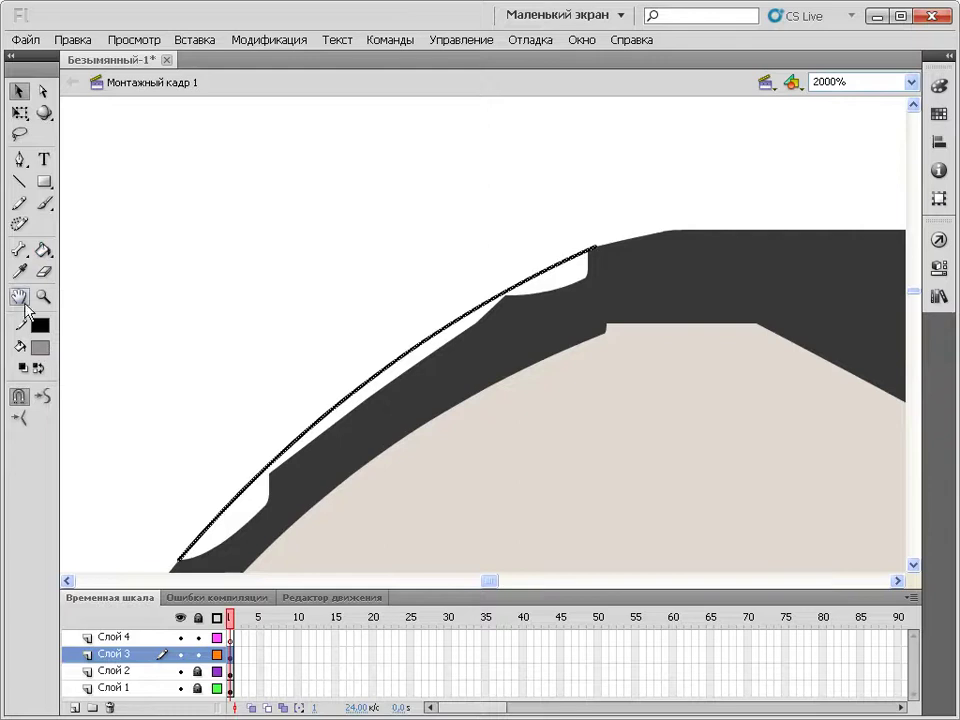
Fill the gaps under the curve with the dark grey sampled from the head, and delete the curve
{"action": "left_click", "coordinate": [19, 271]}
{"action": "left_click", "coordinate": [441, 360]}
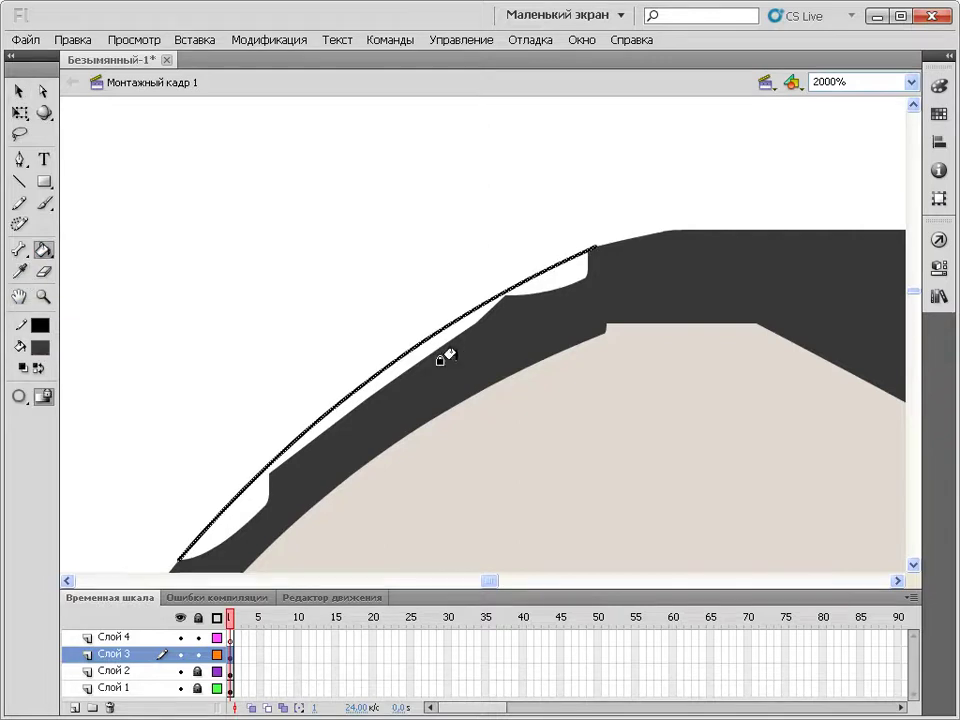
{"action": "left_click", "coordinate": [553, 273]}
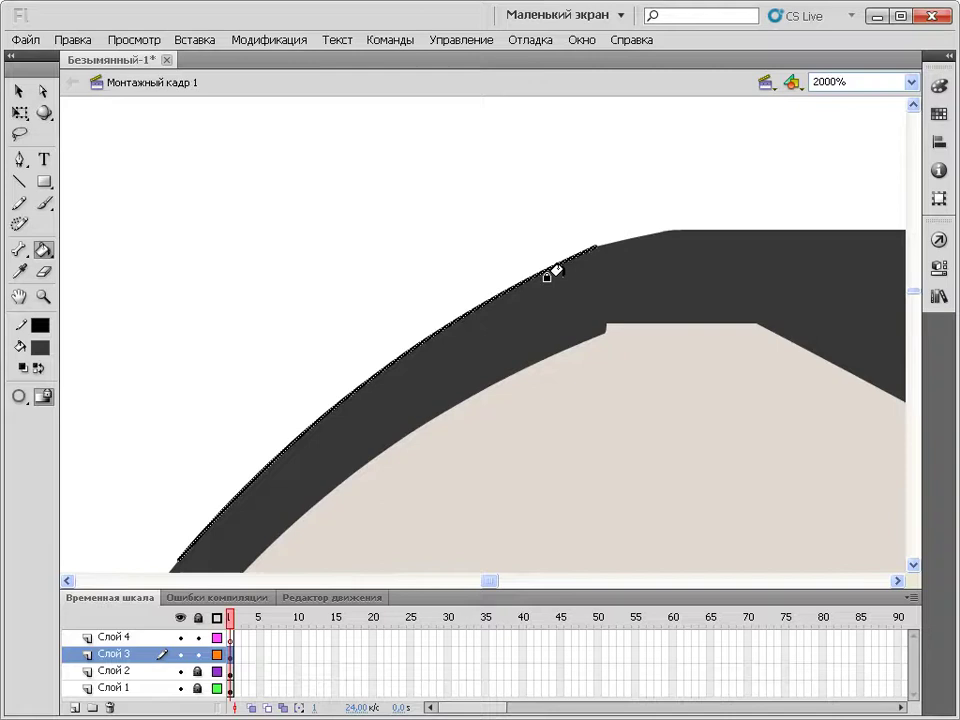
{"action": "left_click", "coordinate": [19, 90]}
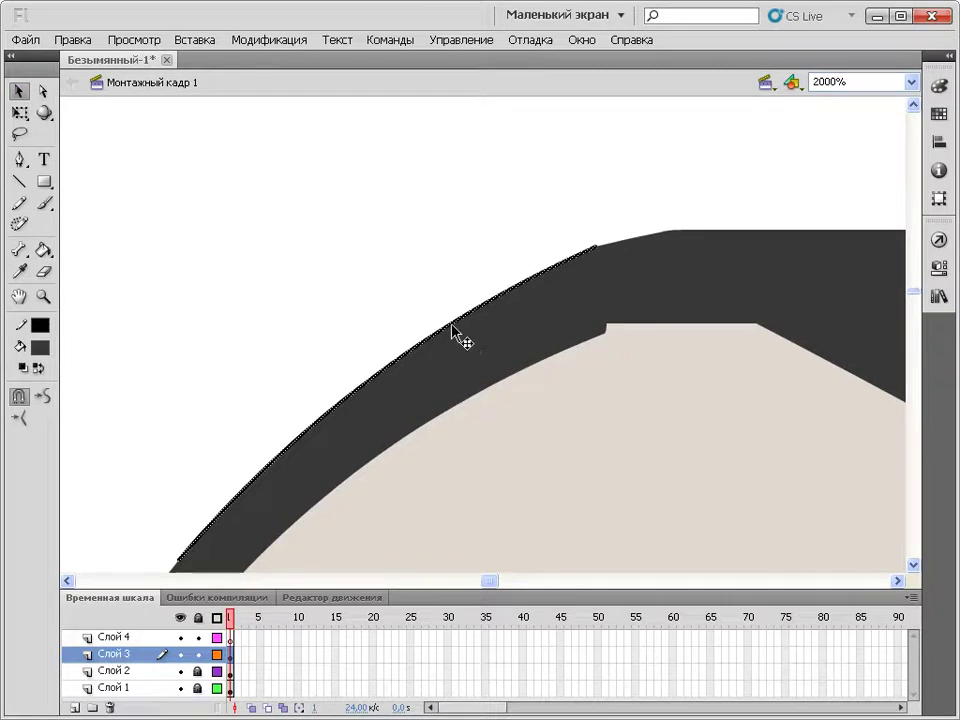
{"action": "key", "text": "Delete"}
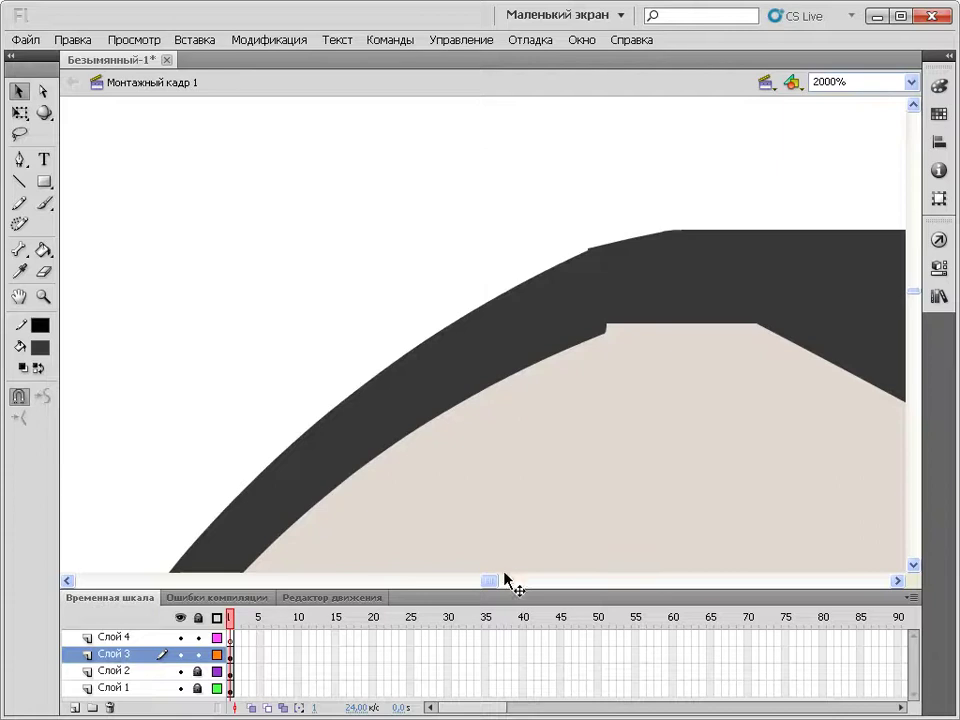
Examine the whole cleaned-up penguin on the stage and compare it with the unedited second penguin beside the stage
{"action": "left_click", "coordinate": [911, 82]}
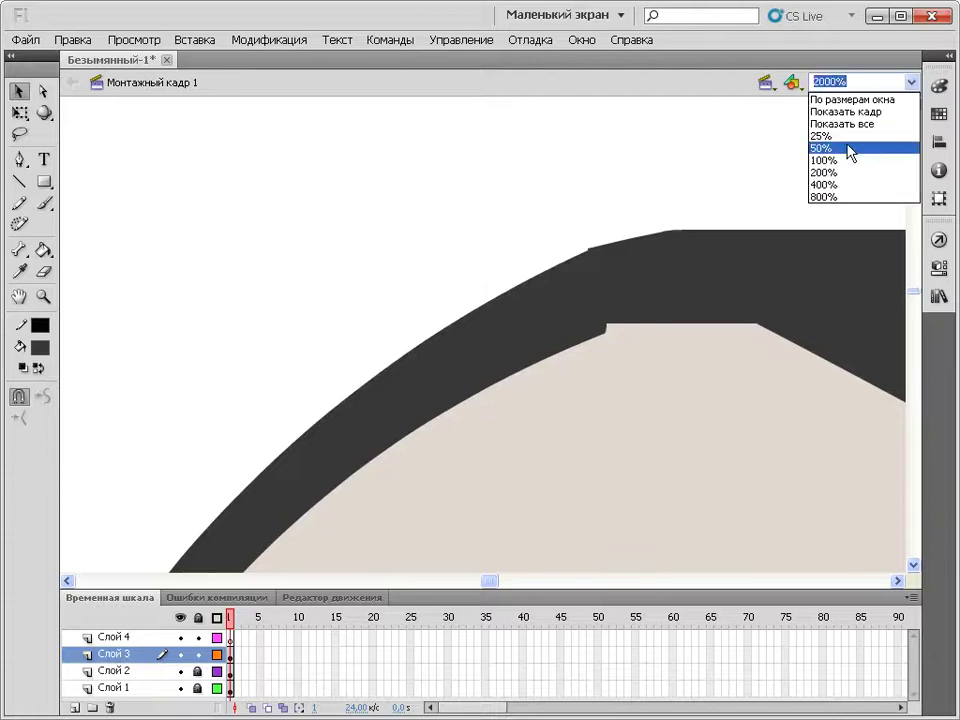
{"action": "left_click", "coordinate": [824, 160]}
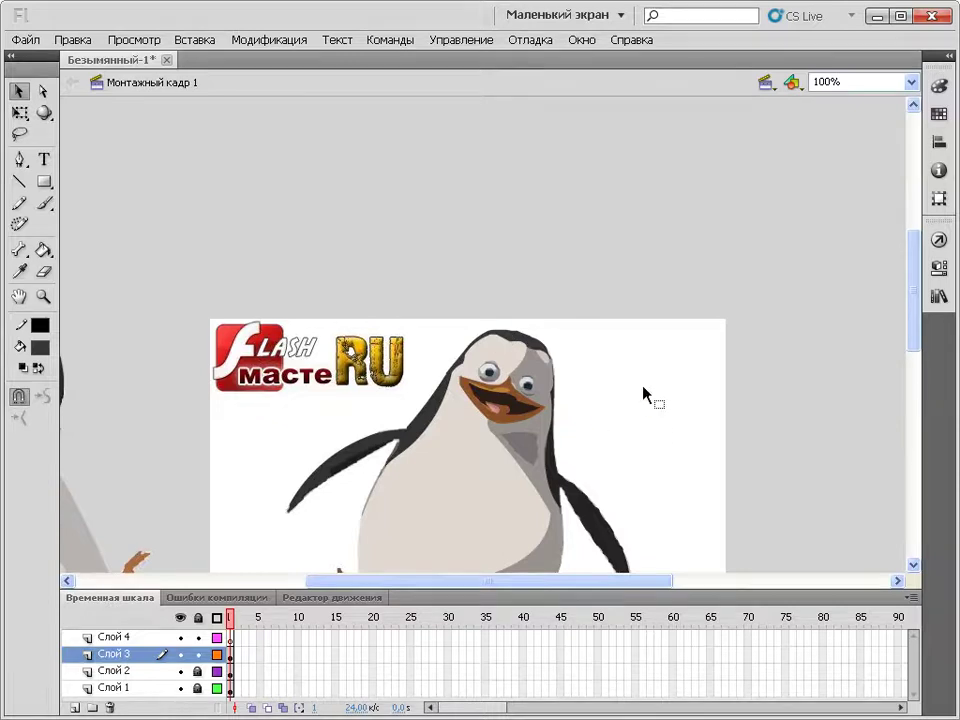
{"action": "scroll", "coordinate": [643, 394], "scroll_direction": "down", "scroll_amount": 3}
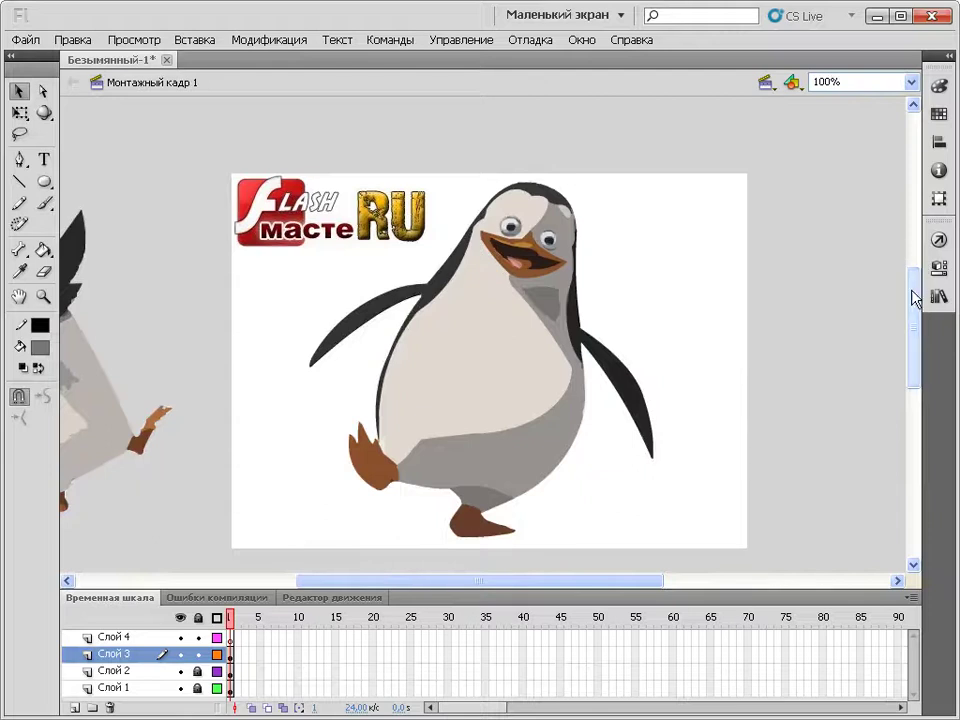
{"action": "scroll", "coordinate": [914, 298], "scroll_direction": "down", "scroll_amount": 1}
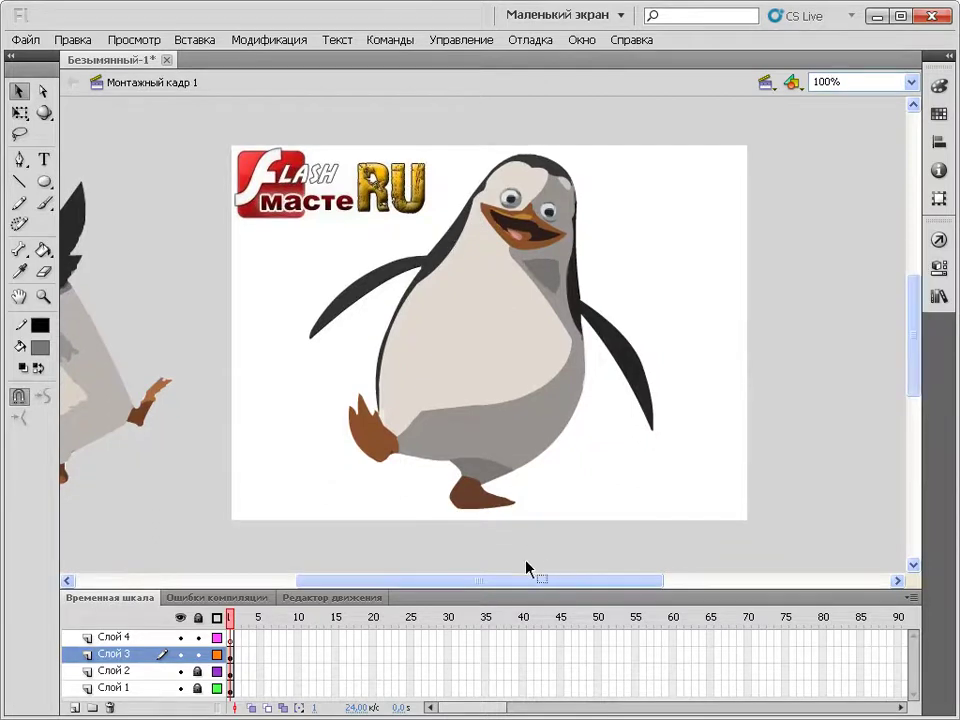
{"action": "left_click_drag", "start_coordinate": [534, 579], "coordinate": [459, 582]}
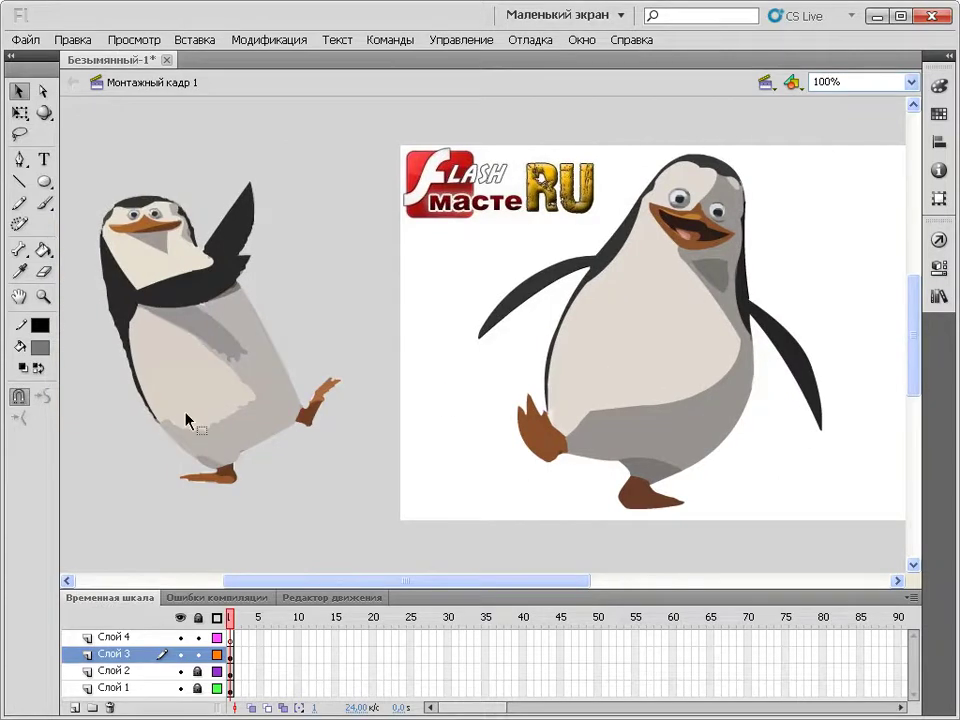
{"action": "key", "text": "z"}
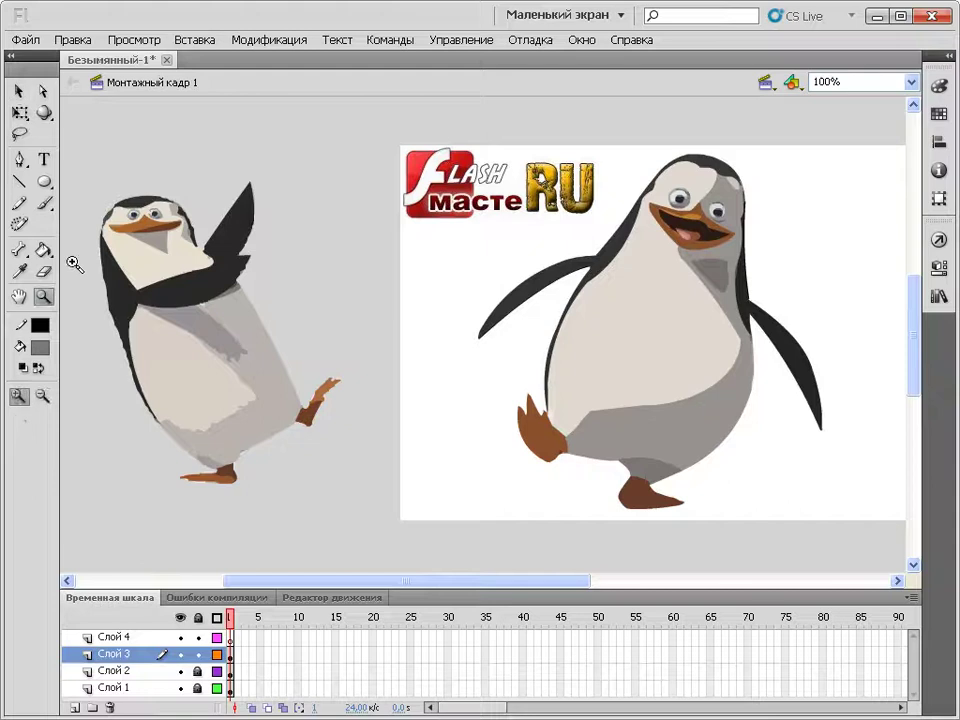
{"action": "left_click_drag", "start_coordinate": [83, 143], "coordinate": [354, 478]}
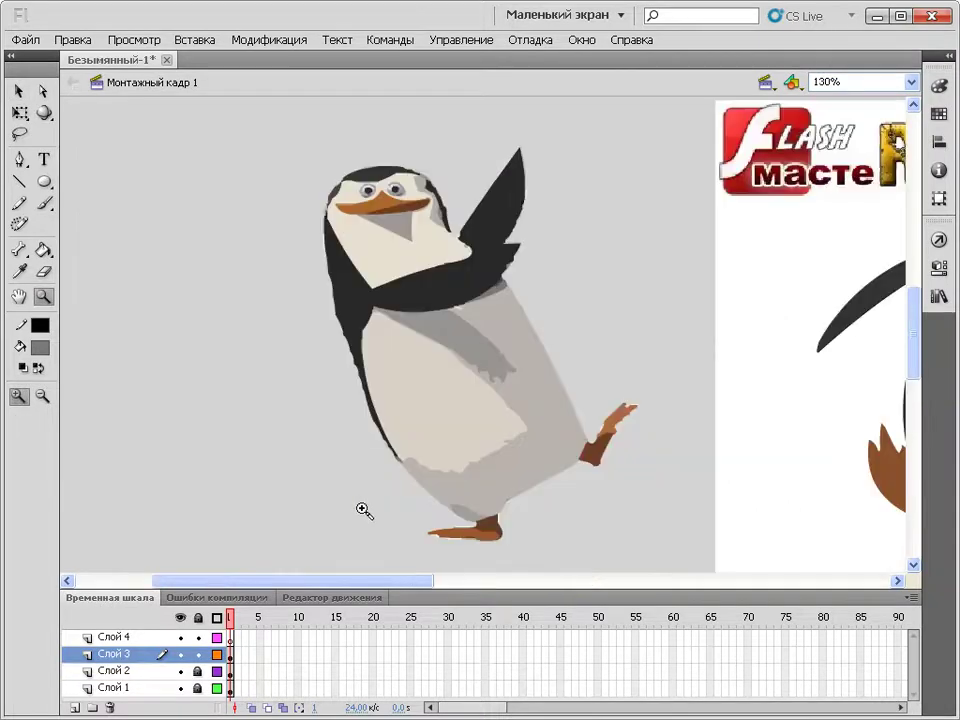
{"action": "left_click_drag", "start_coordinate": [375, 581], "coordinate": [549, 590]}
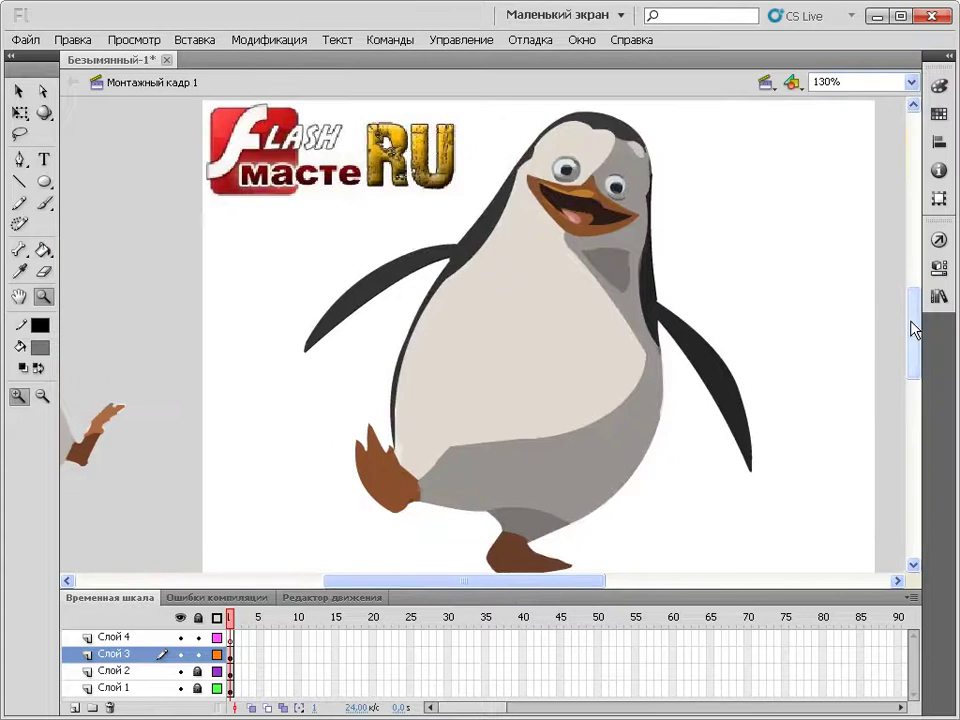
{"action": "left_click_drag", "start_coordinate": [913, 330], "coordinate": [912, 329]}
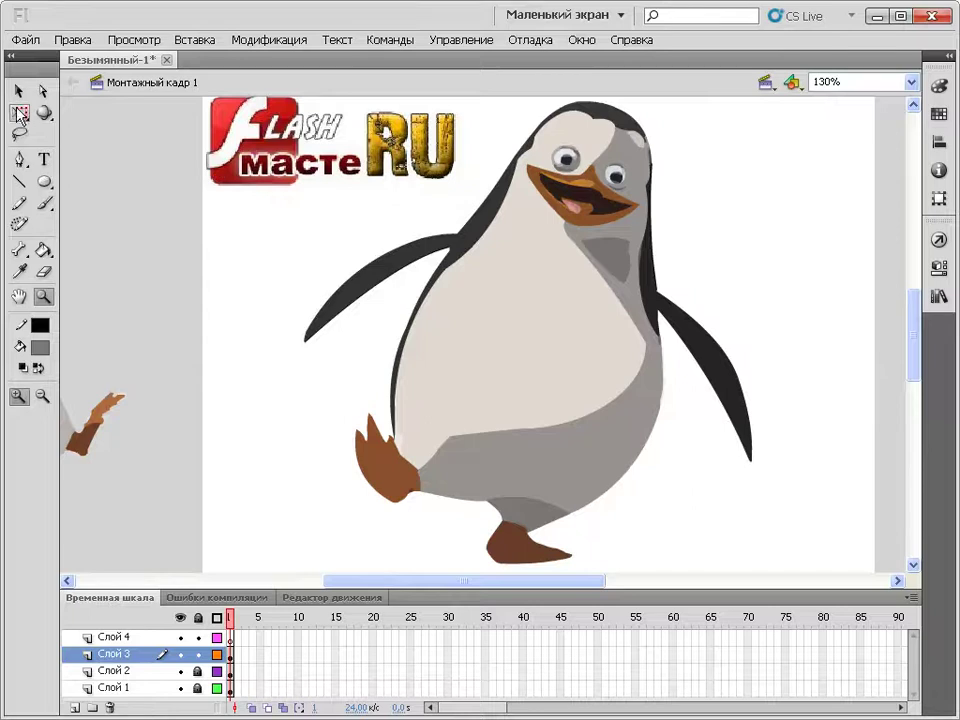
Scale the entire cleaned-up penguin down proportionally to a width of 164,80 and move it to the middle of the stage
{"action": "left_click", "coordinate": [19, 91]}
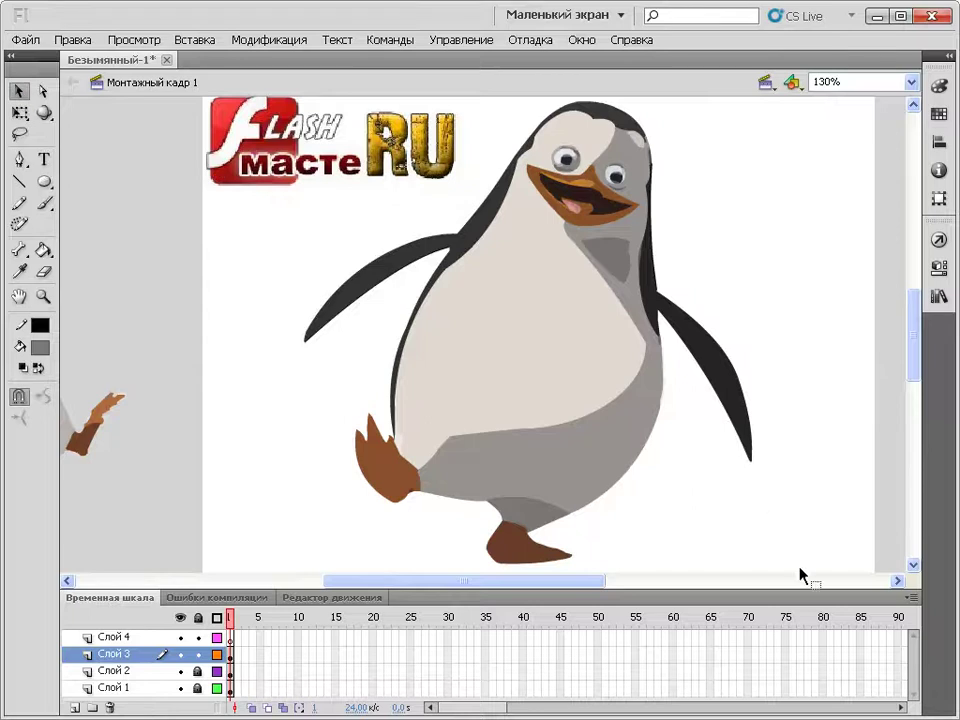
{"action": "left_click_drag", "start_coordinate": [800, 575], "coordinate": [268, 100]}
{"action": "left_click", "coordinate": [19, 113]}
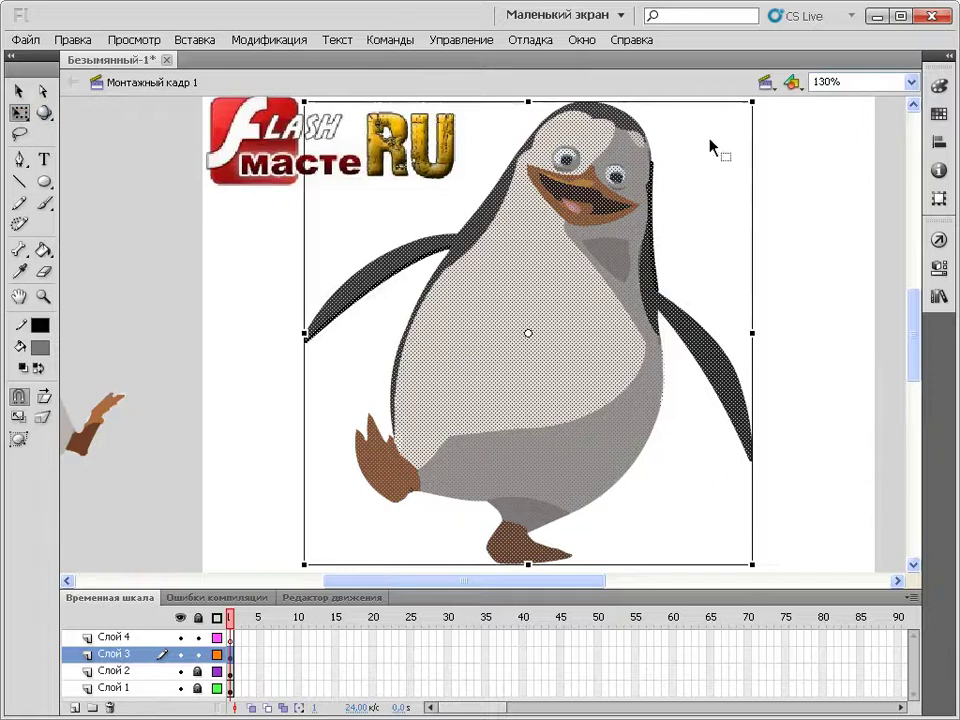
{"action": "left_click", "coordinate": [939, 267]}
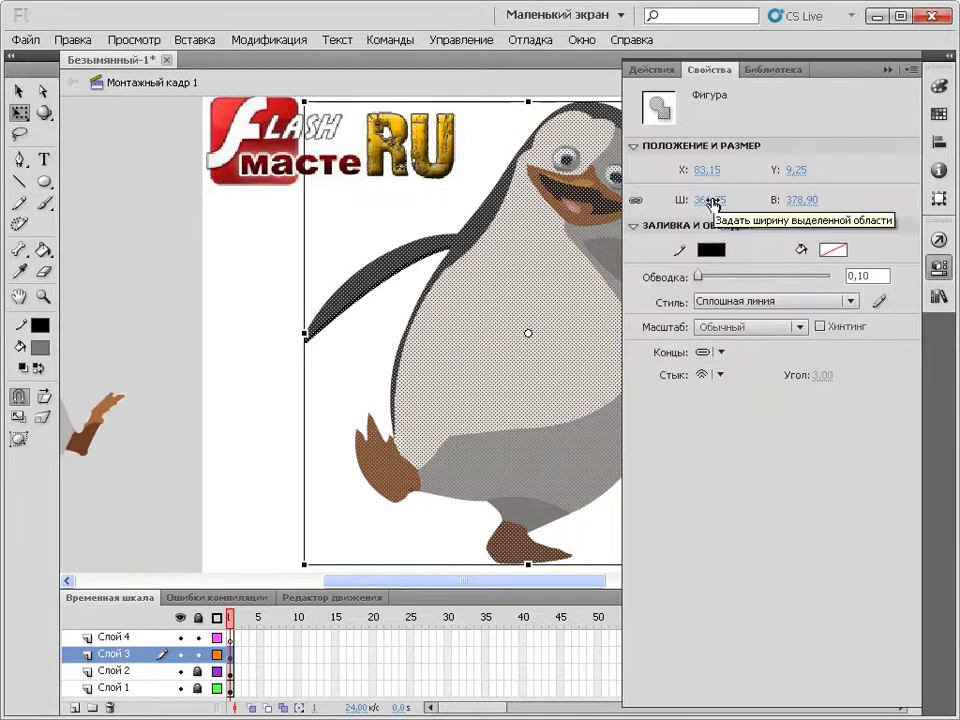
{"action": "left_click", "coordinate": [636, 203]}
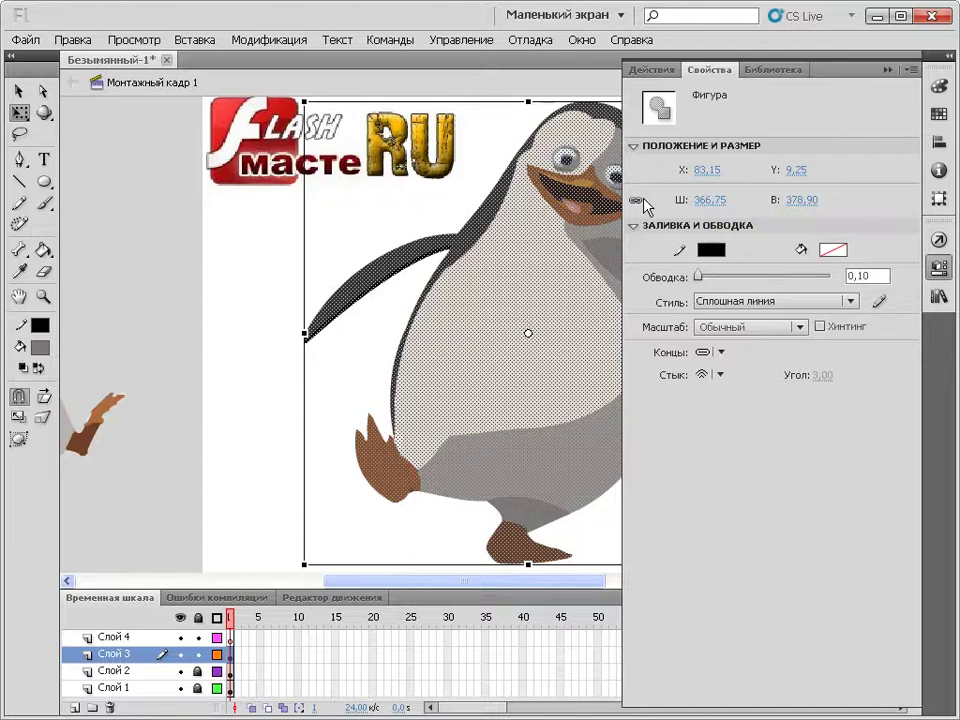
{"action": "left_click", "coordinate": [692, 199]}
{"action": "type", "text": "653,8"}
{"action": "key", "text": "Return"}
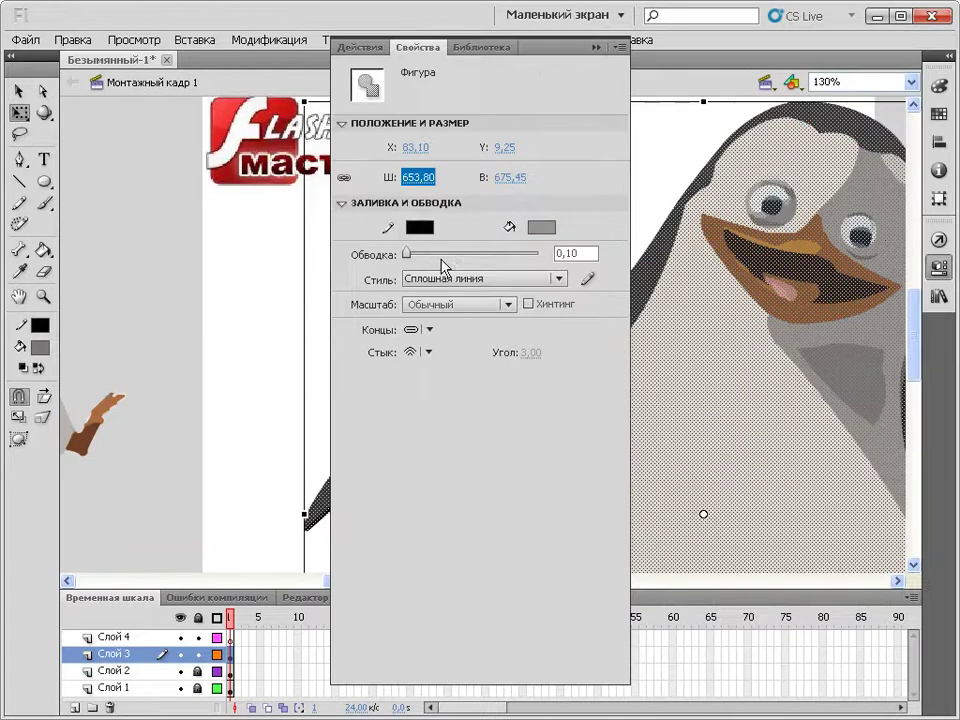
{"action": "left_click_drag", "start_coordinate": [417, 177], "coordinate": [195, 178]}
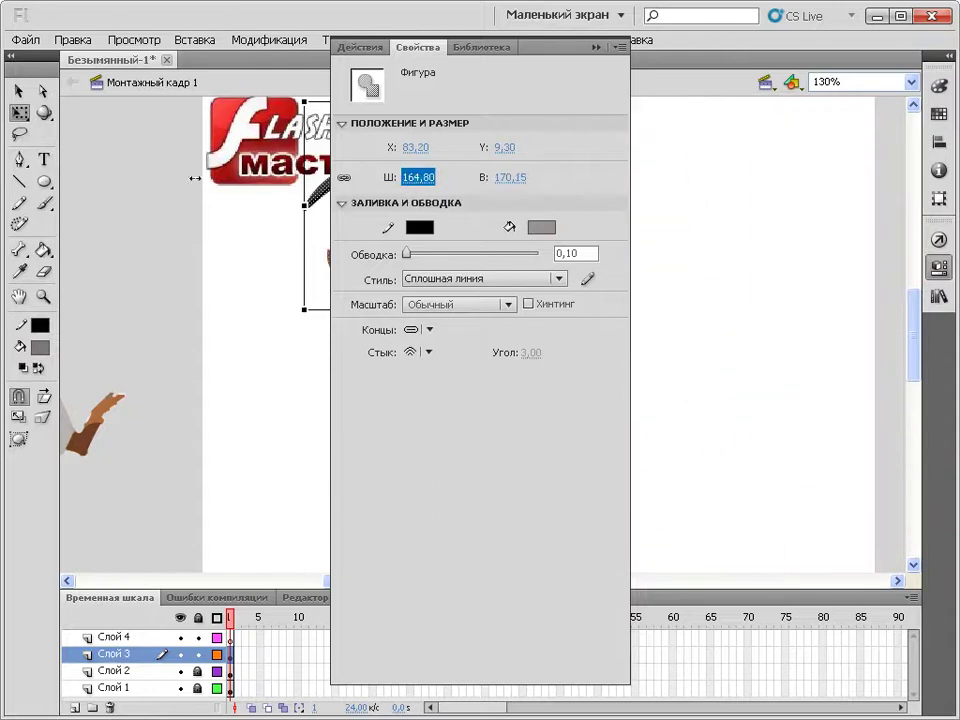
{"action": "left_click", "coordinate": [938, 266]}
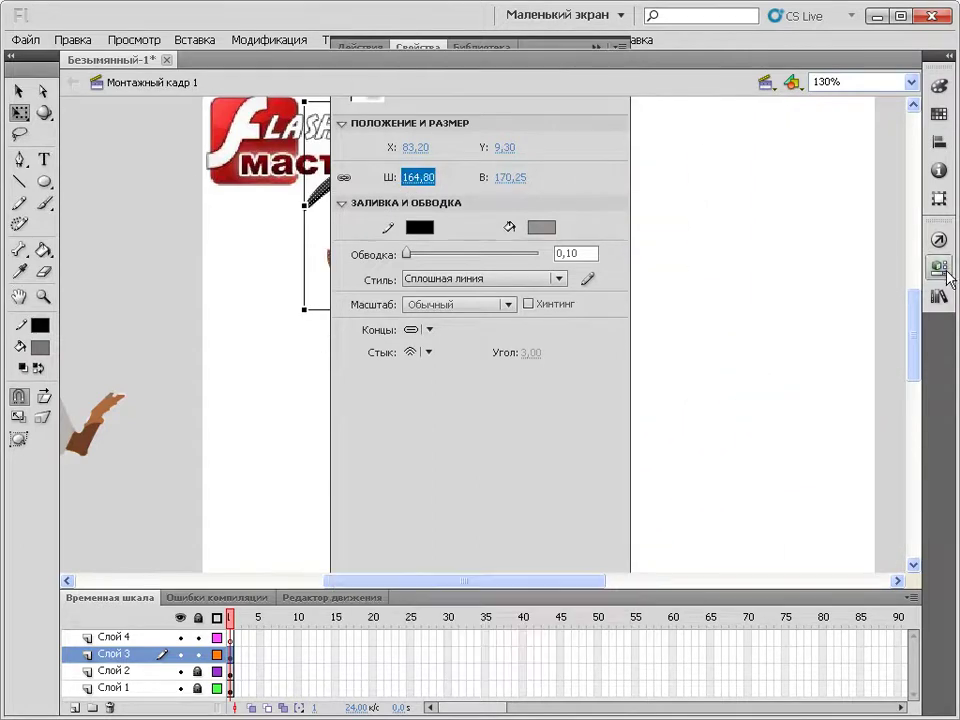
{"action": "left_click_drag", "start_coordinate": [428, 246], "coordinate": [561, 426]}
{"action": "left_click", "coordinate": [700, 367]}
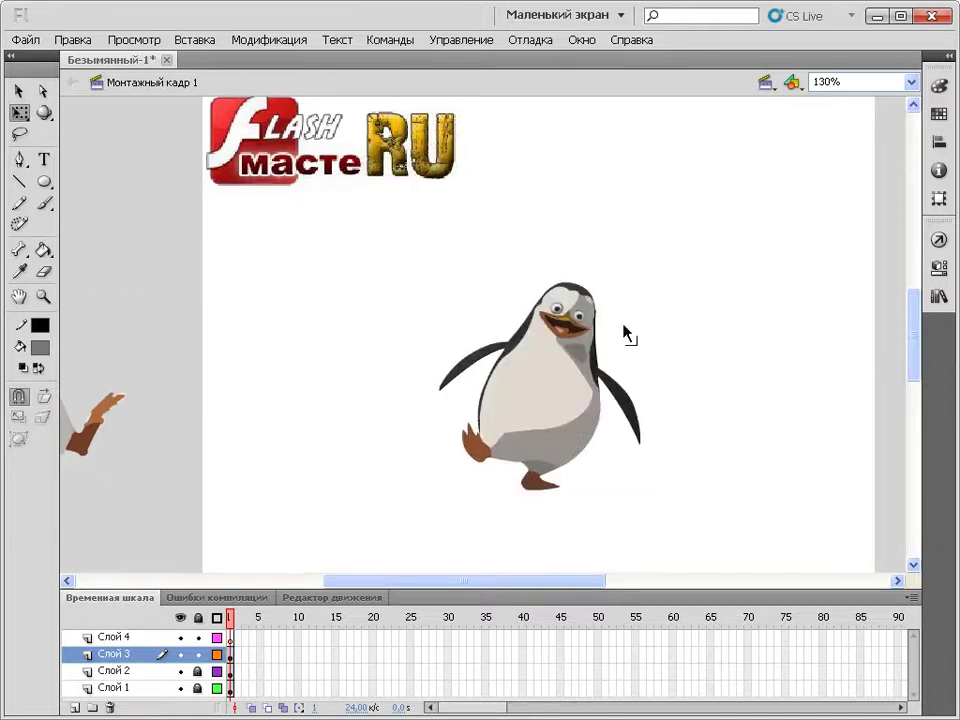
Convert the whole reduced penguin into a movie clip symbol (Фрагмент ролика) named Символ 1
{"action": "left_click_drag", "start_coordinate": [370, 224], "coordinate": [705, 525]}
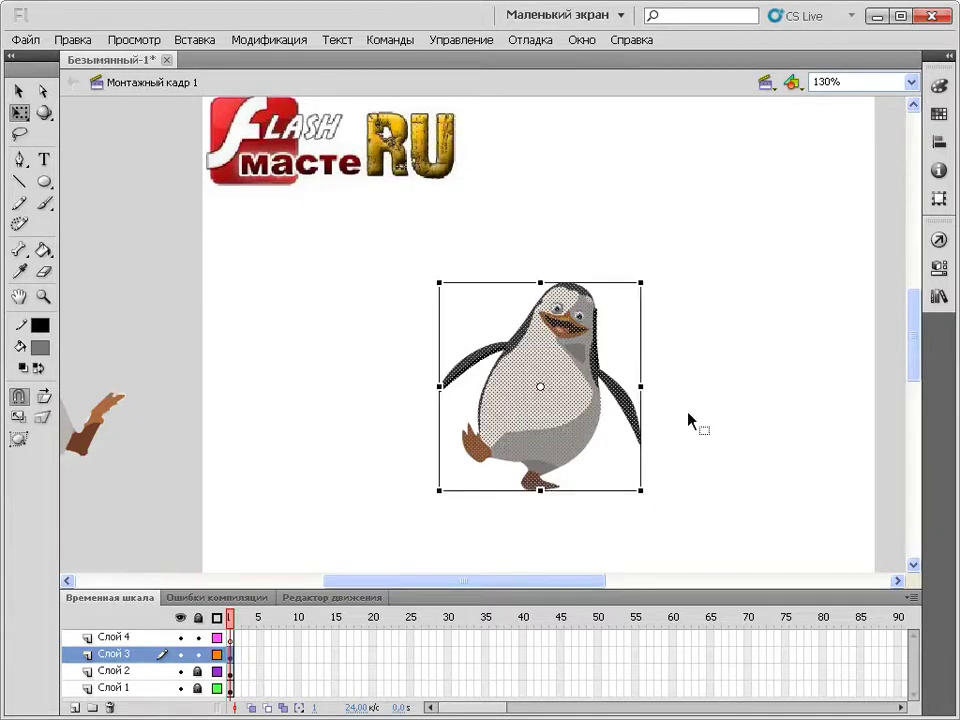
{"action": "key", "text": "F8"}
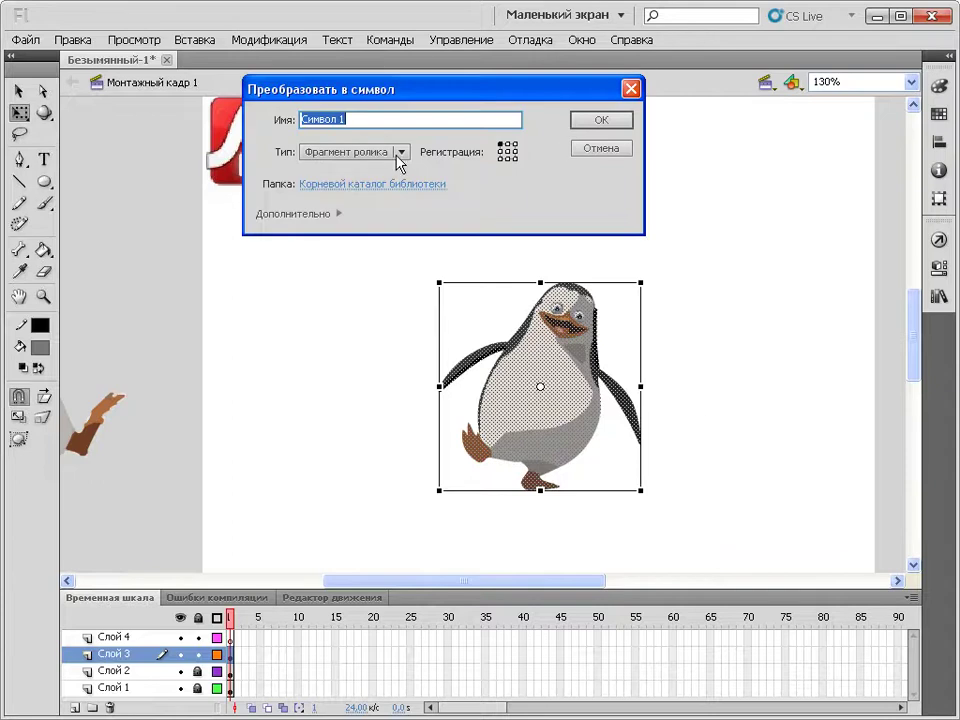
{"action": "left_click", "coordinate": [617, 121]}
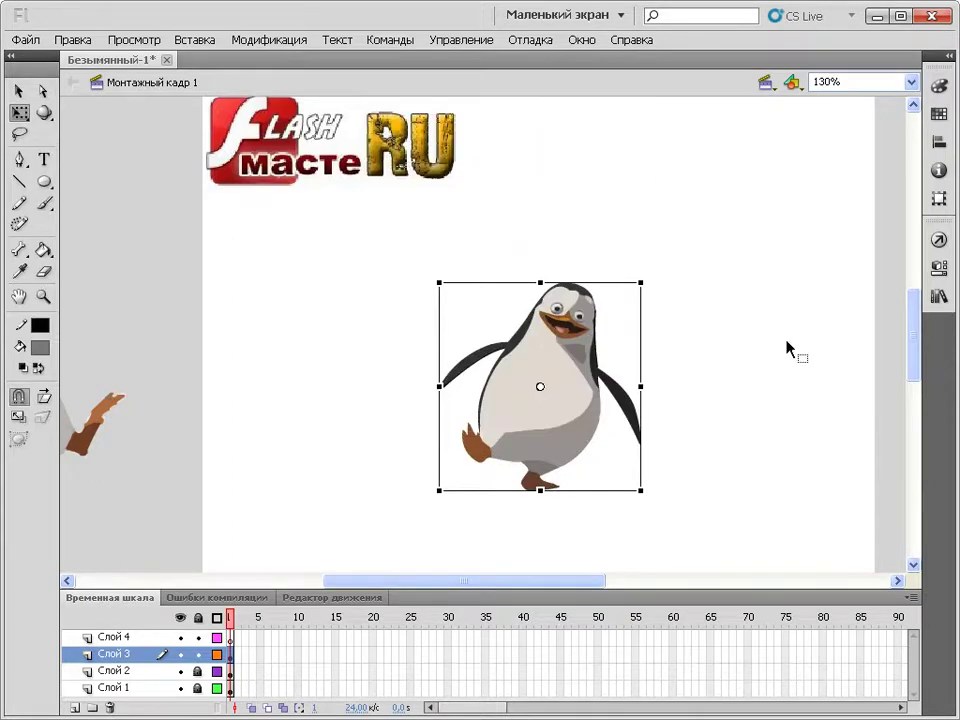
Open the penguin symbol to view its contents and return to the main scene, Монтажный кадр 1
{"action": "left_click", "coordinate": [19, 91]}
{"action": "left_click_drag", "start_coordinate": [553, 413], "coordinate": [550, 412]}
{"action": "double_click", "coordinate": [550, 412]}
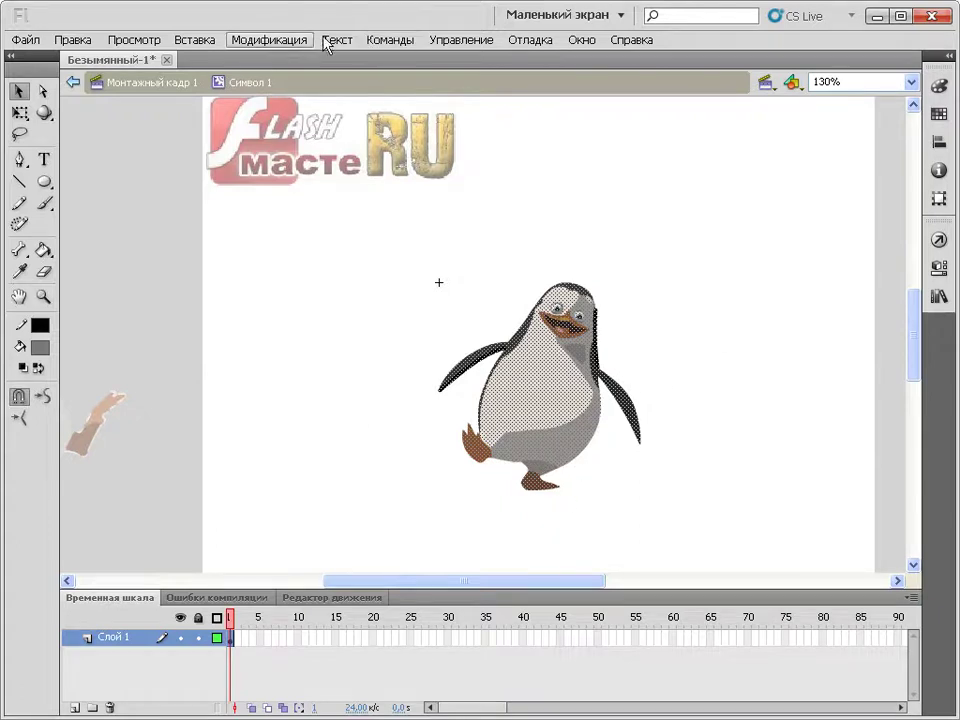
{"action": "left_click", "coordinate": [140, 83]}
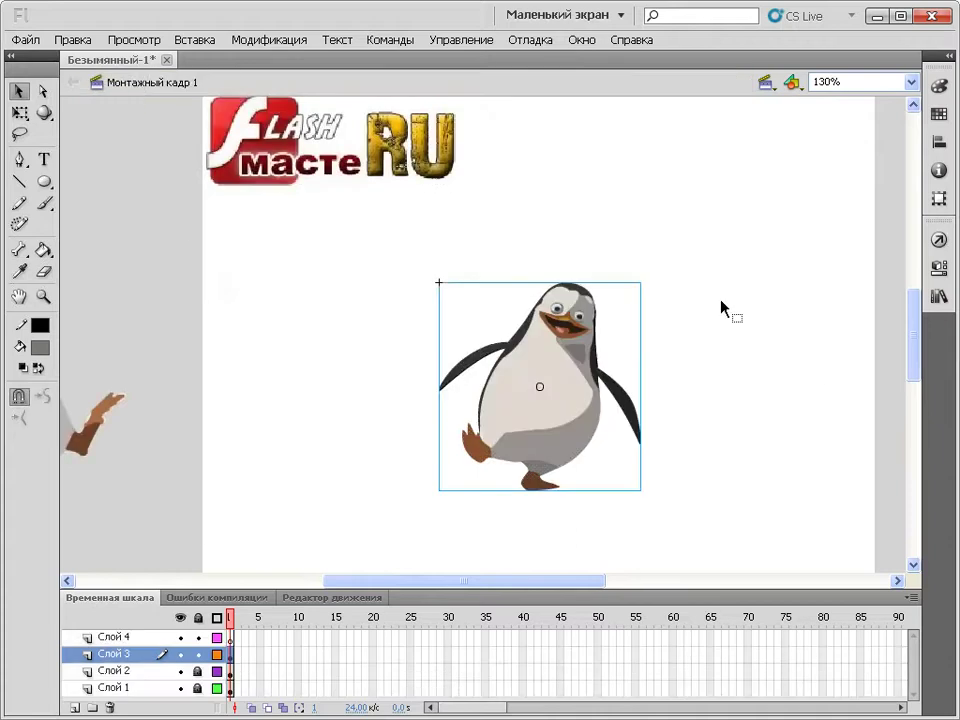